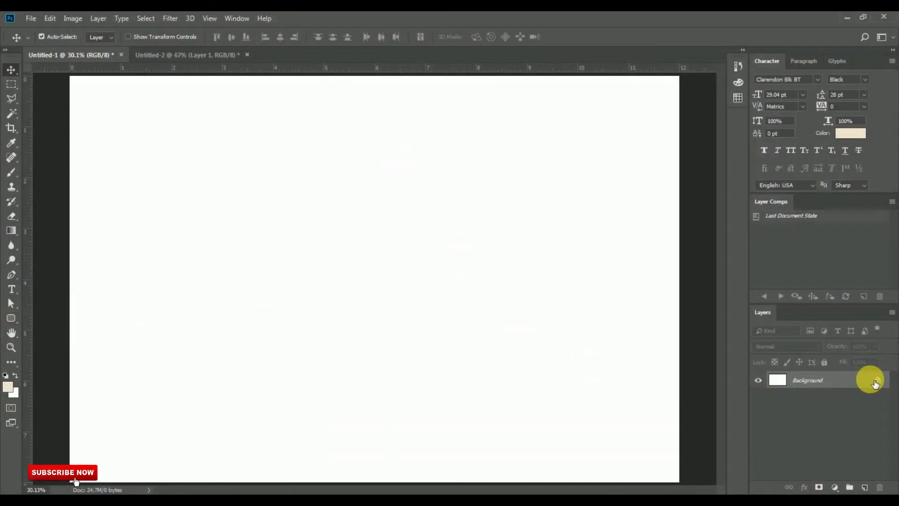
Step: Draw a rounded rectangle about 2602 by 698 px with 10 px corners and a linear red, dark red, red gradient fill
{"action": "left_click", "coordinate": [11, 319]}
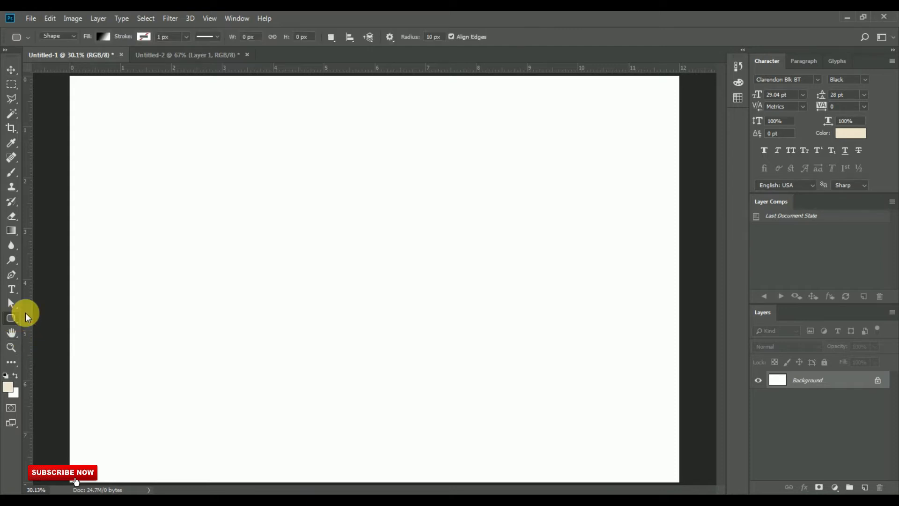
{"action": "left_click", "coordinate": [103, 36]}
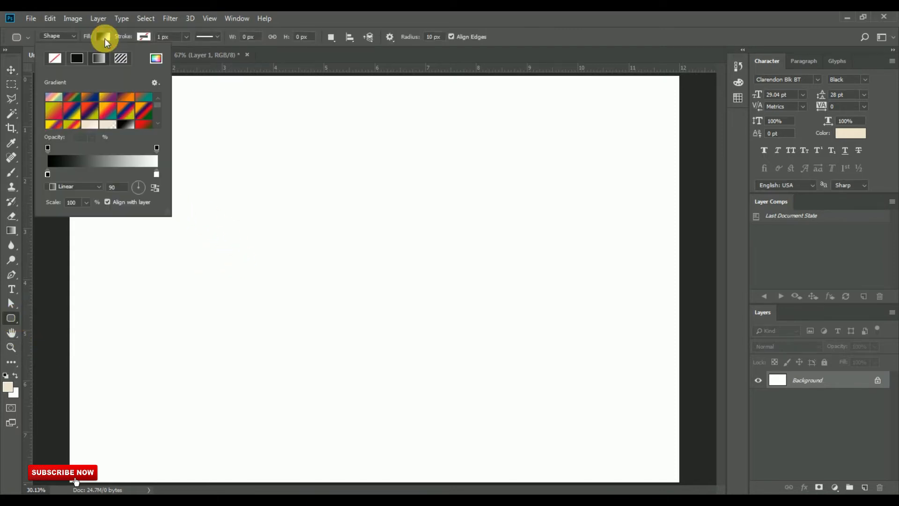
{"action": "left_click", "coordinate": [119, 155]}
{"action": "left_click_drag", "start_coordinate": [807, 227], "coordinate": [801, 281]}
{"action": "left_click", "coordinate": [767, 262]}
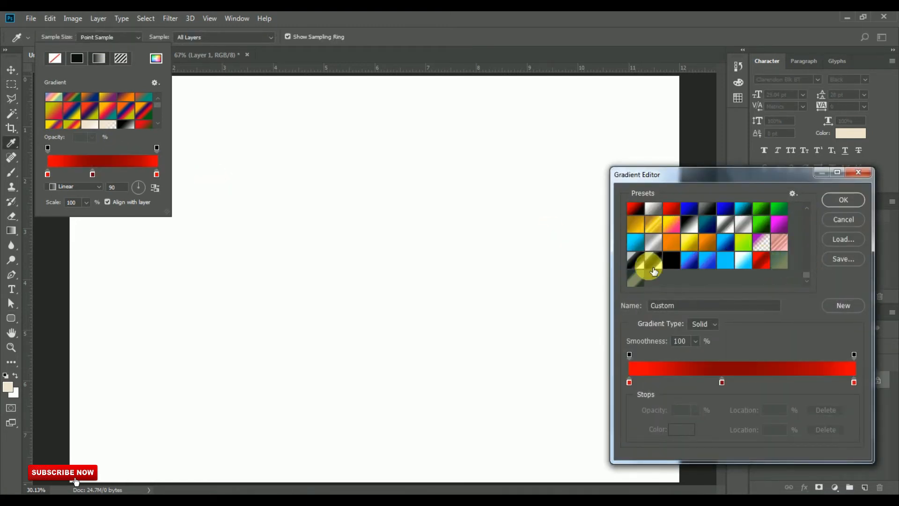
{"action": "left_click", "coordinate": [843, 201]}
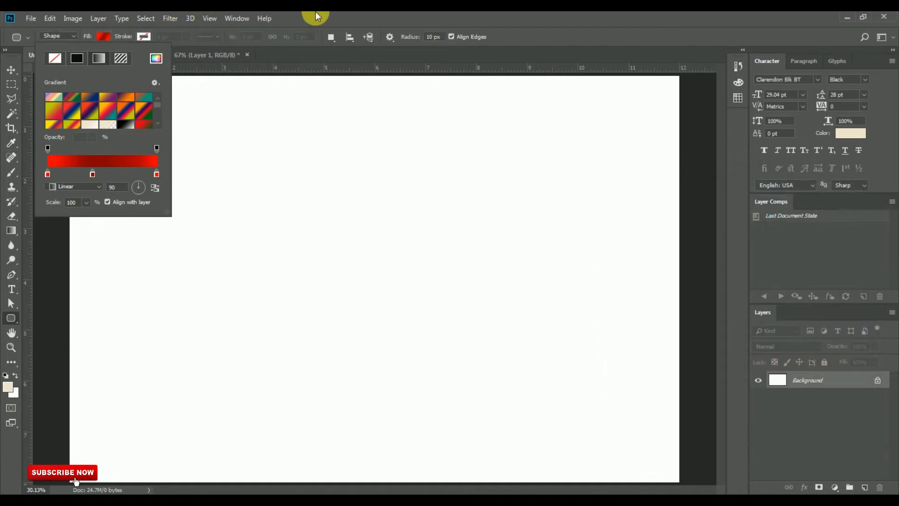
{"action": "left_click", "coordinate": [228, 174]}
{"action": "left_click_drag", "start_coordinate": [200, 238], "coordinate": [640, 355]}
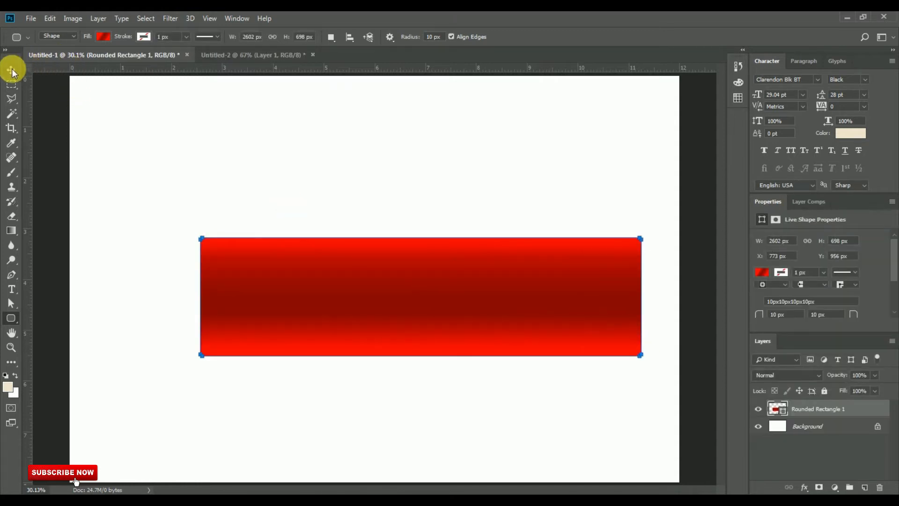
Step: Examine the colour stops of the rectangle's gradient fill, including the middle stop's location and hex colour
{"action": "left_click", "coordinate": [102, 36]}
{"action": "left_click", "coordinate": [125, 159]}
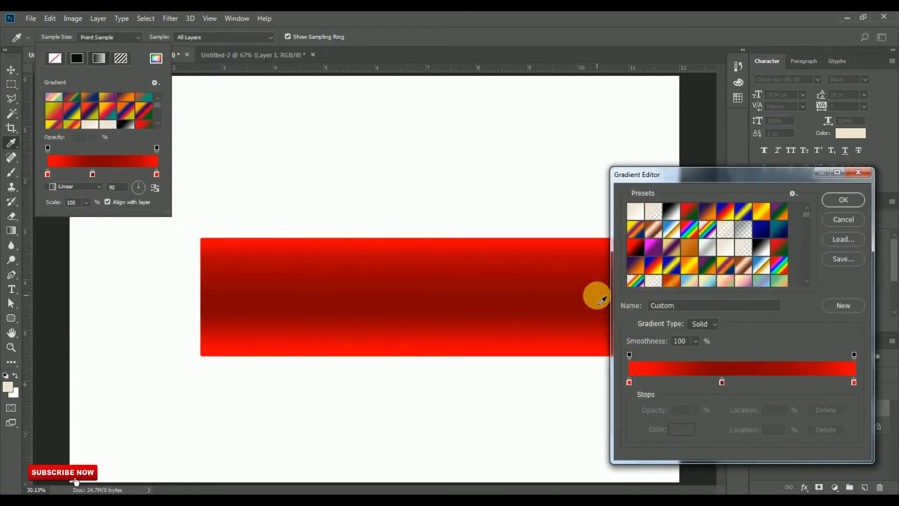
{"action": "left_click_drag", "start_coordinate": [682, 176], "coordinate": [262, 72]}
{"action": "left_click", "coordinate": [210, 279]}
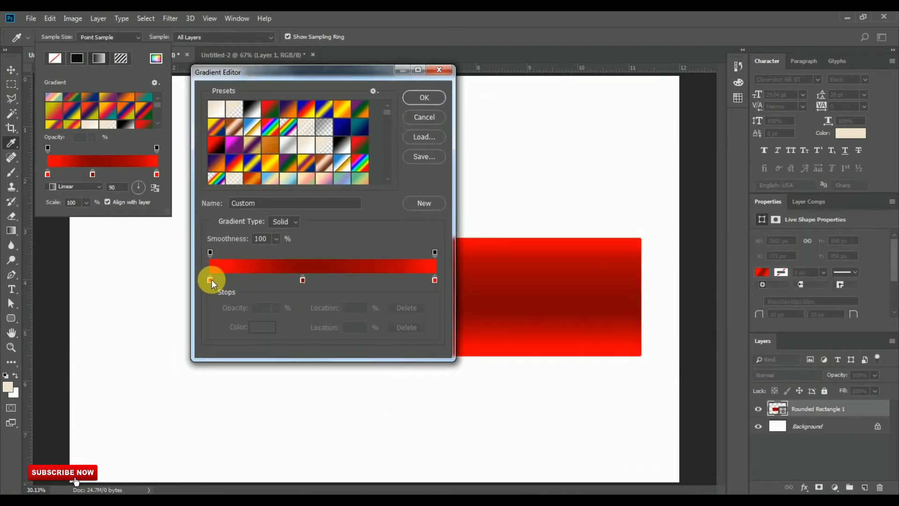
{"action": "left_click", "coordinate": [302, 280]}
{"action": "left_click", "coordinate": [264, 327]}
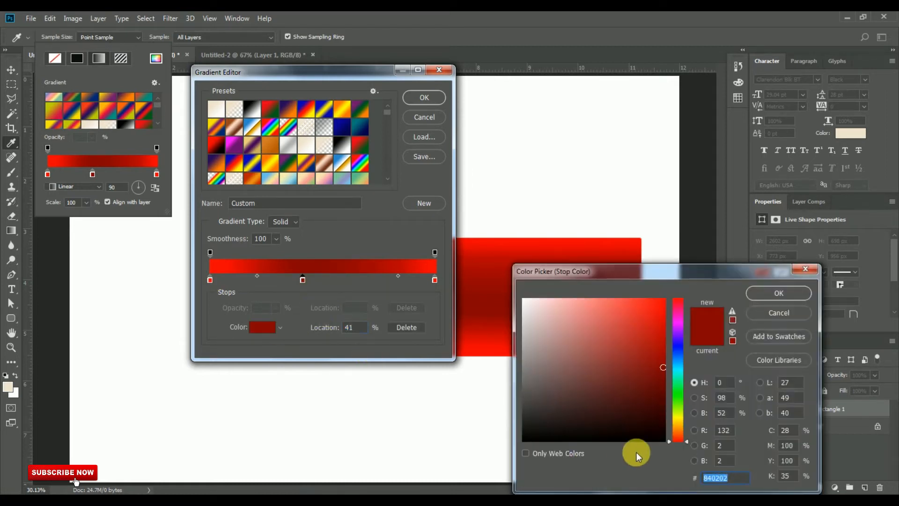
{"action": "left_click_drag", "start_coordinate": [632, 274], "coordinate": [323, 98]}
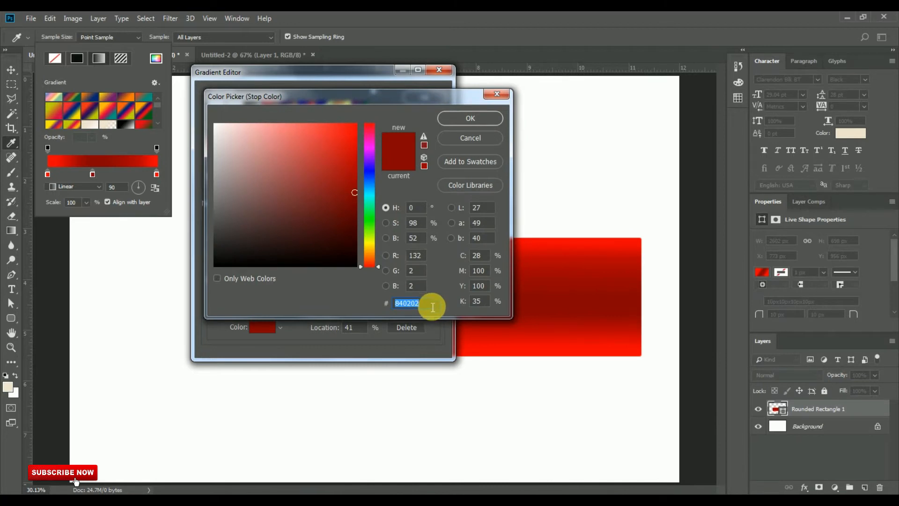
{"action": "left_click", "coordinate": [479, 120]}
{"action": "left_click", "coordinate": [428, 96]}
Step: Move the red gradient rectangle to the centre of the white canvas
{"action": "left_click", "coordinate": [11, 71]}
{"action": "left_click", "coordinate": [457, 270]}
{"action": "left_click_drag", "start_coordinate": [461, 286], "coordinate": [431, 281]}
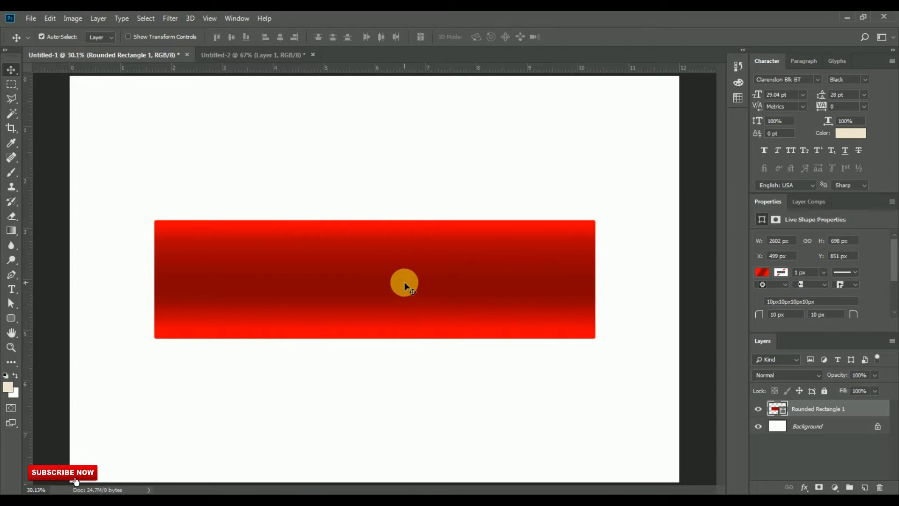
Step: Add a new empty layer above the rounded rectangle's layer
{"action": "left_click", "coordinate": [15, 345]}
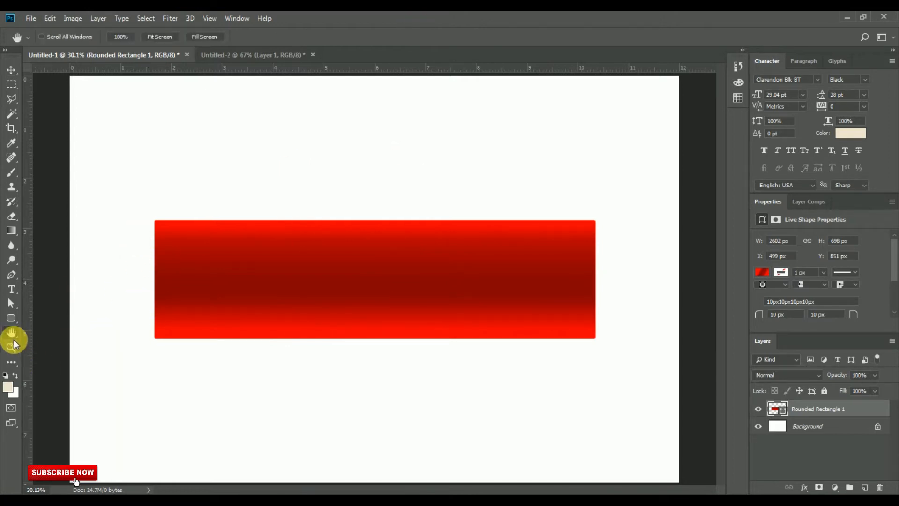
{"action": "left_click_drag", "start_coordinate": [211, 241], "coordinate": [214, 245]}
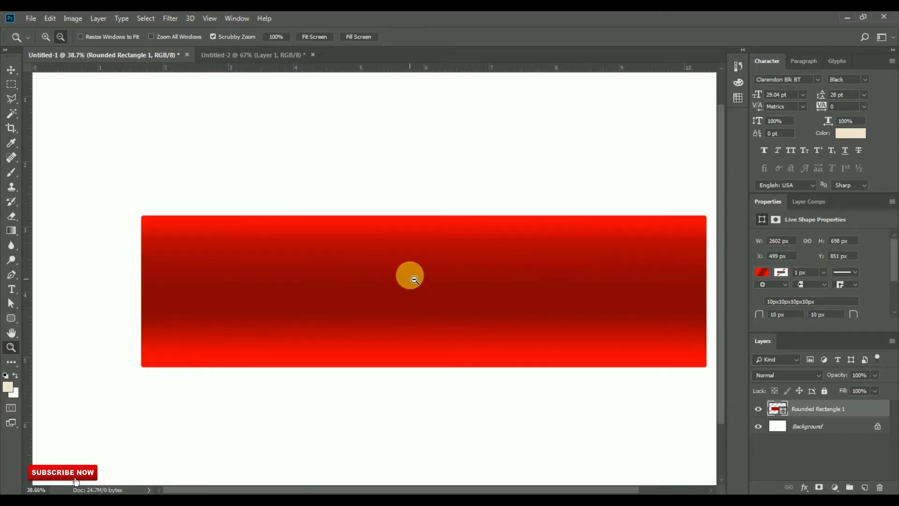
{"action": "left_click", "coordinate": [11, 70]}
{"action": "left_click_drag", "start_coordinate": [331, 489], "coordinate": [356, 489]}
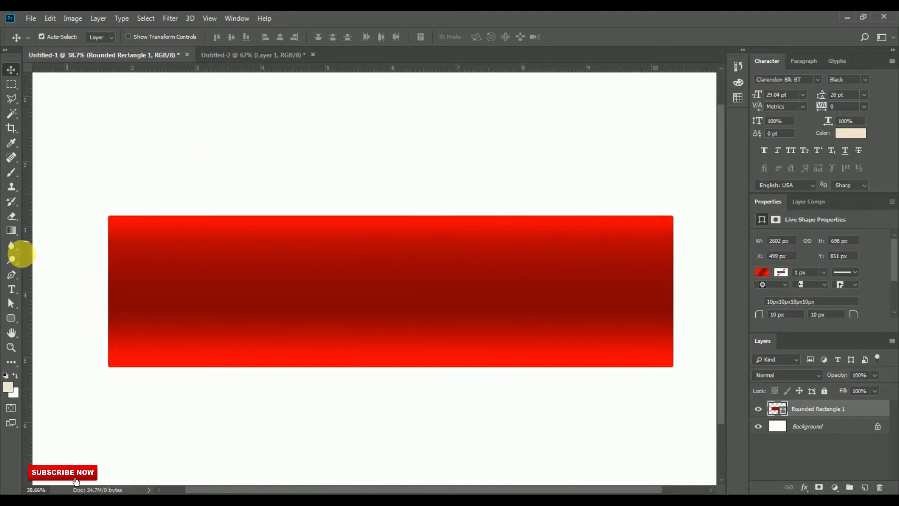
{"action": "left_click", "coordinate": [865, 487]}
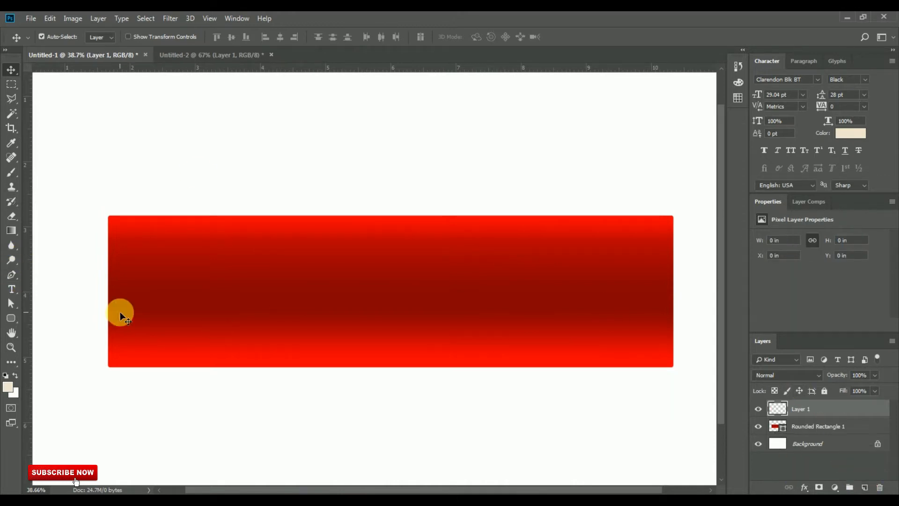
Step: Place a vertical guide just inside each end of the rectangle and a horizontal guide slightly below its middle
{"action": "left_click", "coordinate": [11, 275]}
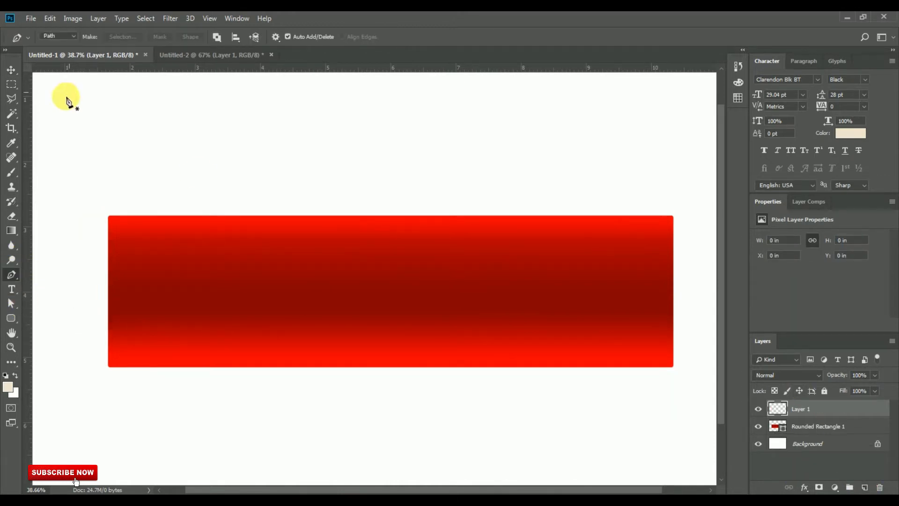
{"action": "left_click_drag", "start_coordinate": [28, 103], "coordinate": [182, 133]}
{"action": "left_click_drag", "start_coordinate": [29, 170], "coordinate": [614, 229]}
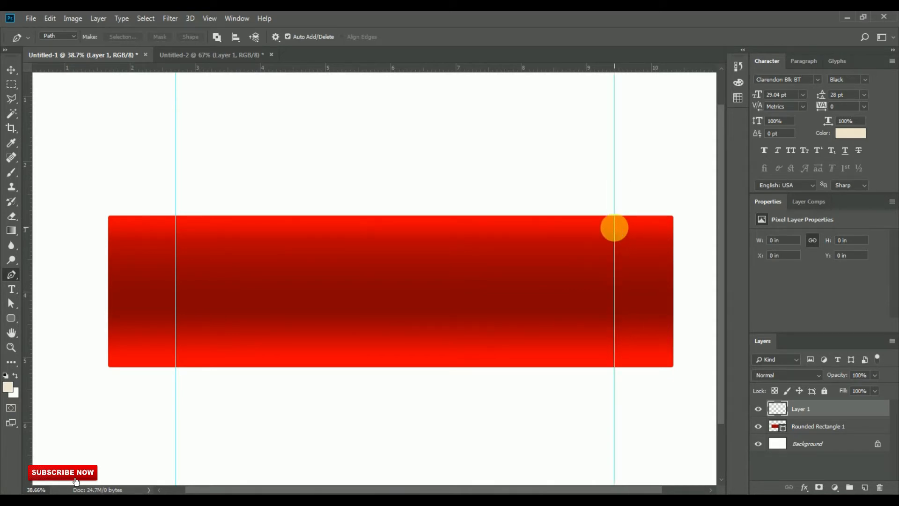
{"action": "left_click_drag", "start_coordinate": [231, 68], "coordinate": [288, 303]}
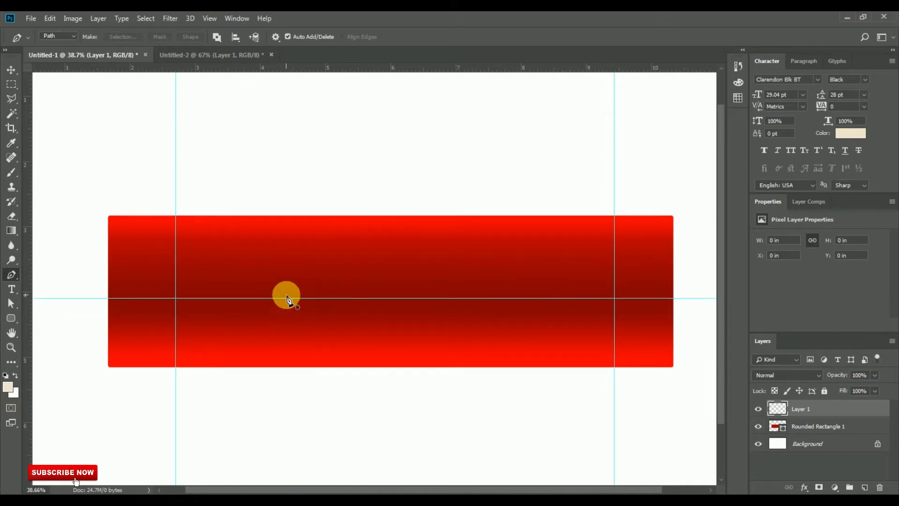
Step: With the Pen tool, draw a path curving from both upper rectangle corners to a straight run on the guide, continuing to the lower-right corner
{"action": "left_click", "coordinate": [109, 216]}
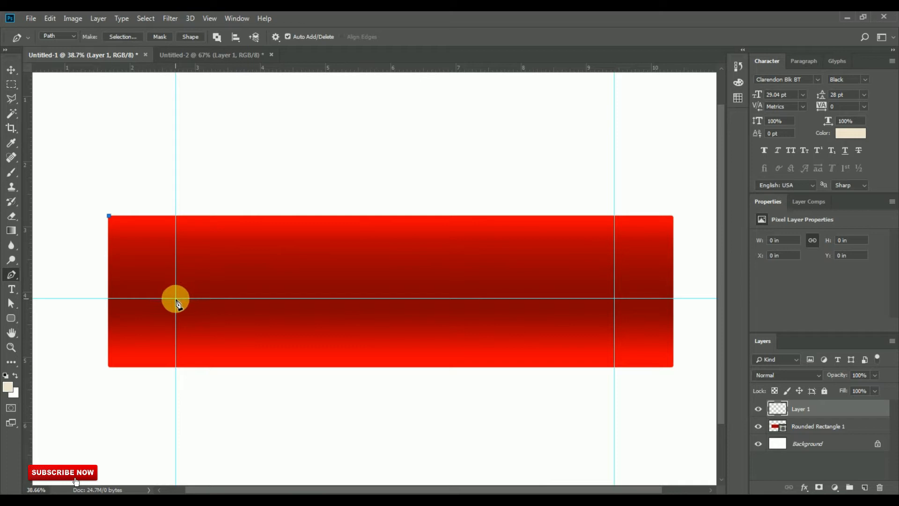
{"action": "left_click_drag", "start_coordinate": [176, 299], "coordinate": [240, 315]}
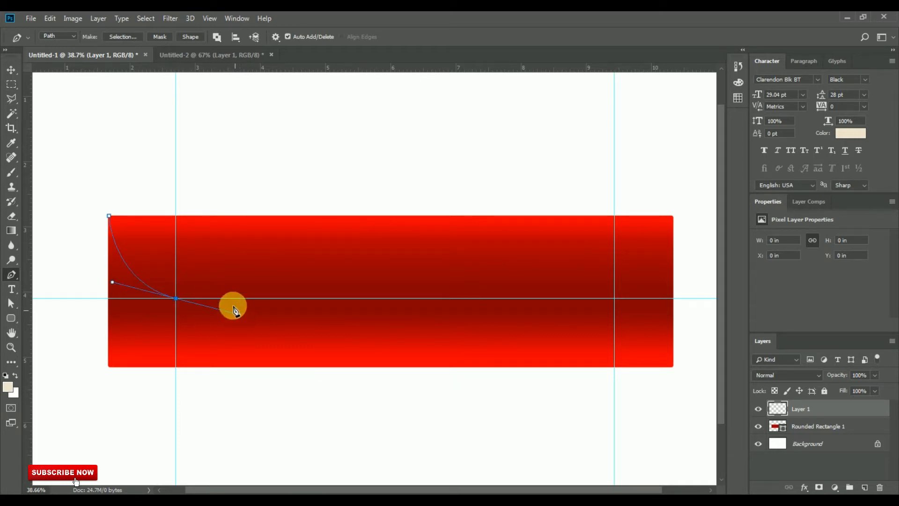
{"action": "left_click", "coordinate": [176, 299], "text": "alt"}
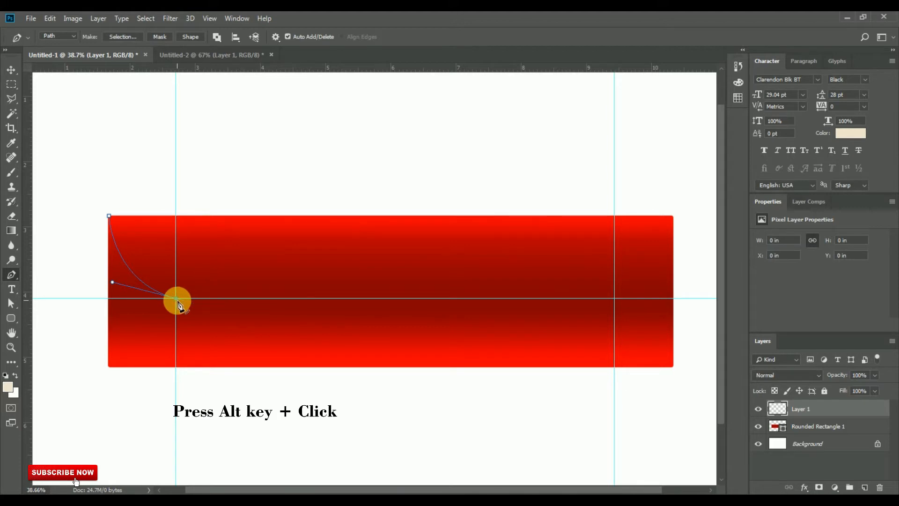
{"action": "left_click", "coordinate": [615, 298]}
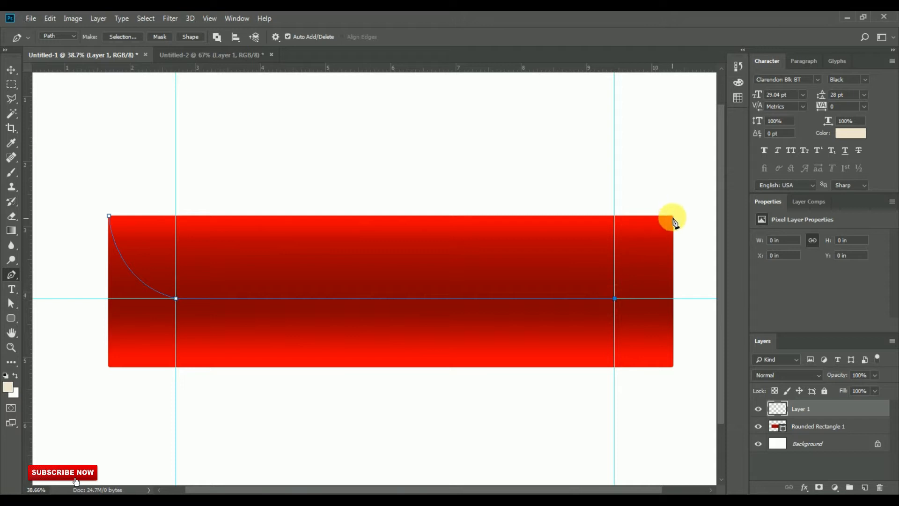
{"action": "left_click_drag", "start_coordinate": [672, 216], "coordinate": [672, 159]}
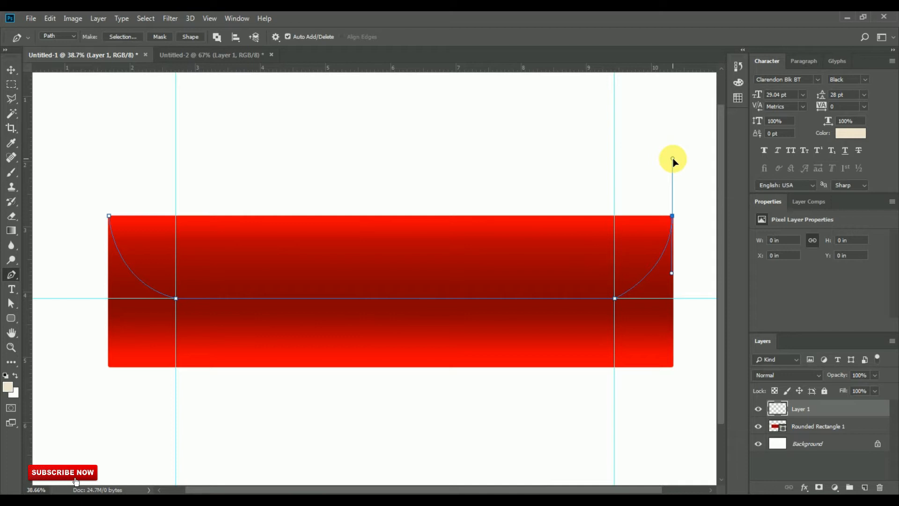
{"action": "left_click", "coordinate": [673, 215], "text": "alt"}
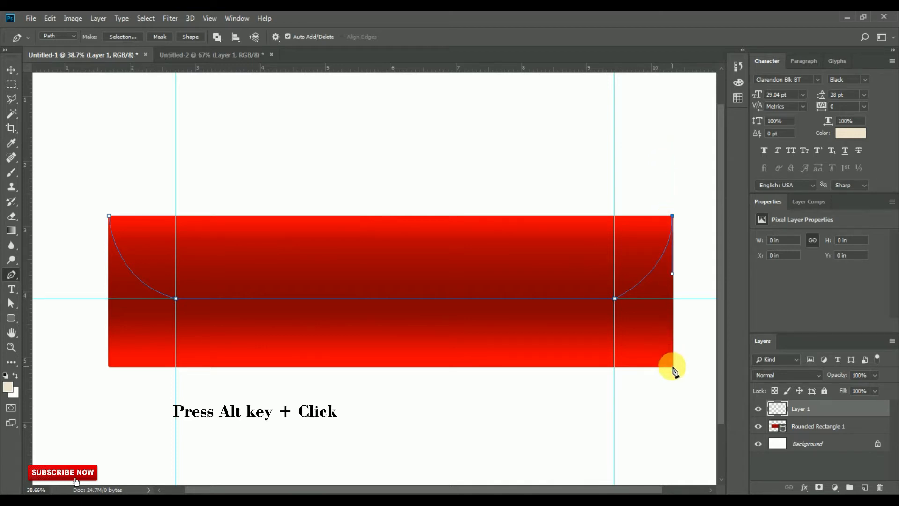
{"action": "left_click", "coordinate": [672, 365]}
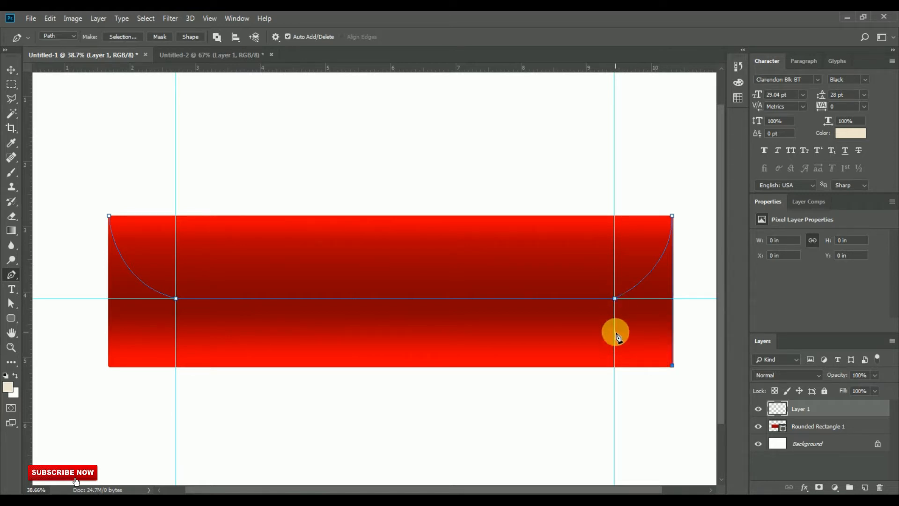
Step: Add a horizontal guide at about 4.59 in and close the path along it with curves to the rectangle's lower corners
{"action": "left_click_drag", "start_coordinate": [536, 68], "coordinate": [556, 334]}
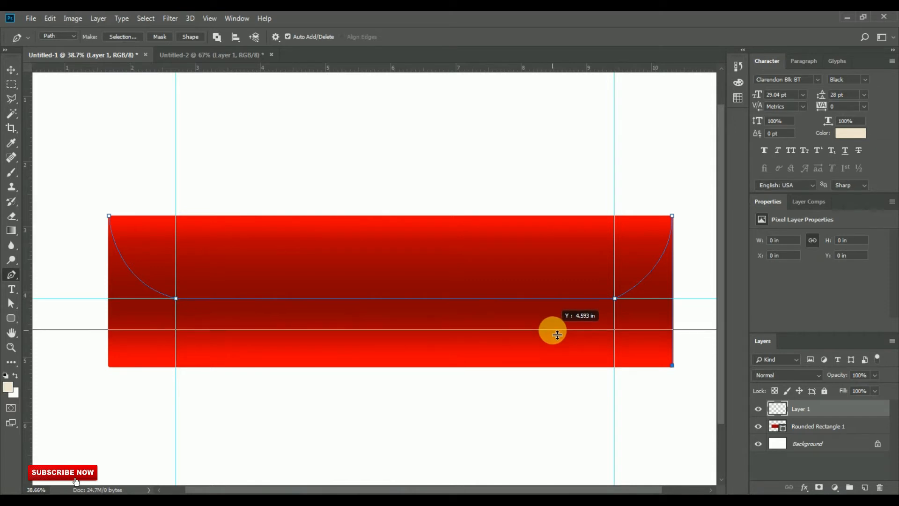
{"action": "left_click_drag", "start_coordinate": [557, 335], "coordinate": [584, 325]}
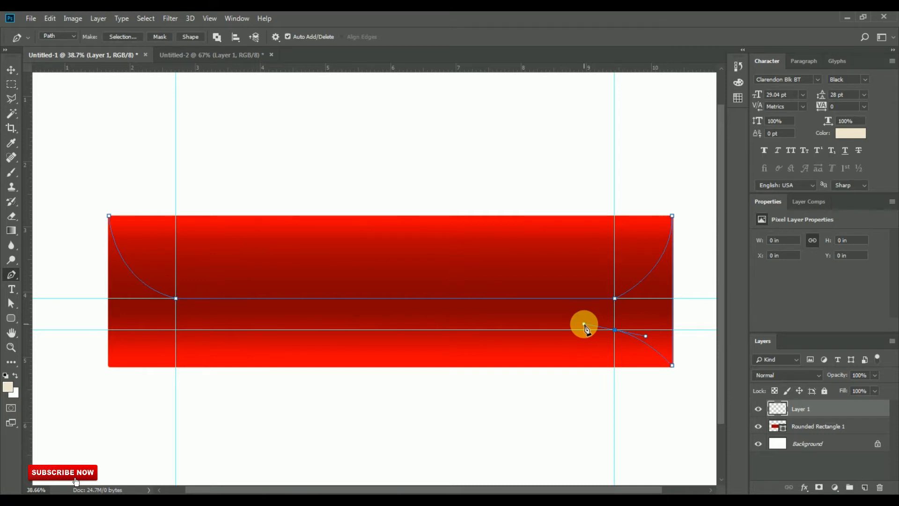
{"action": "left_click", "coordinate": [613, 331], "text": "alt"}
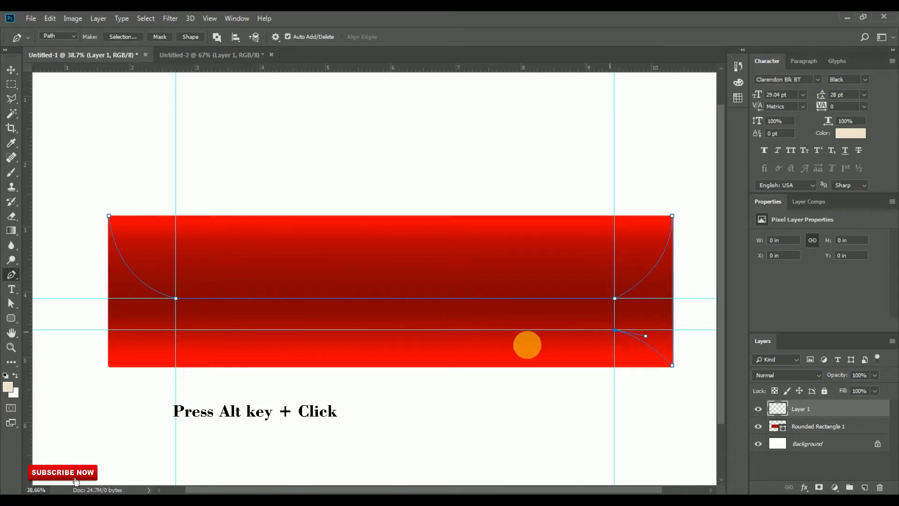
{"action": "left_click", "coordinate": [176, 330]}
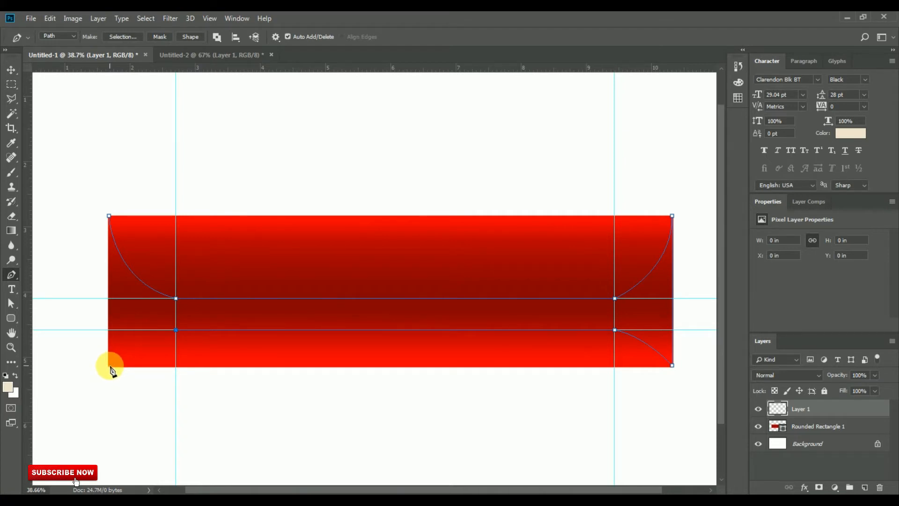
{"action": "left_click_drag", "start_coordinate": [117, 373], "coordinate": [98, 392]}
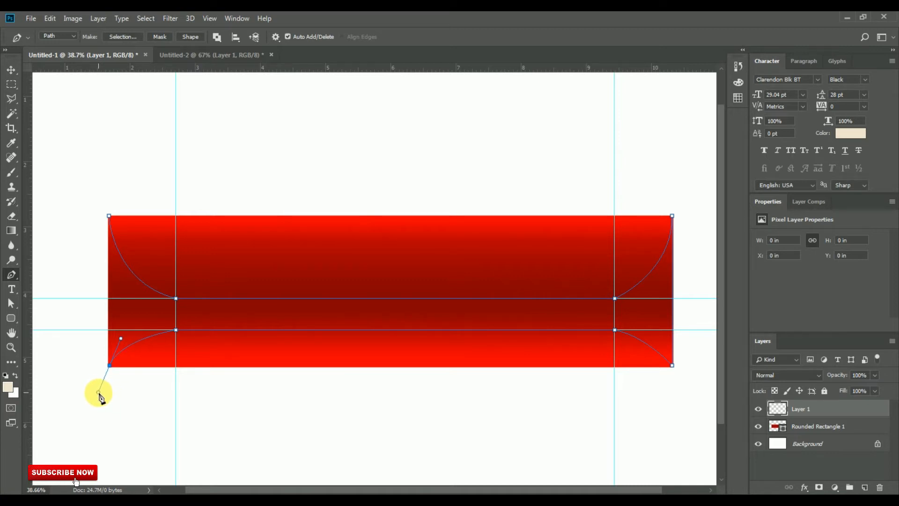
{"action": "left_click", "coordinate": [109, 364]}
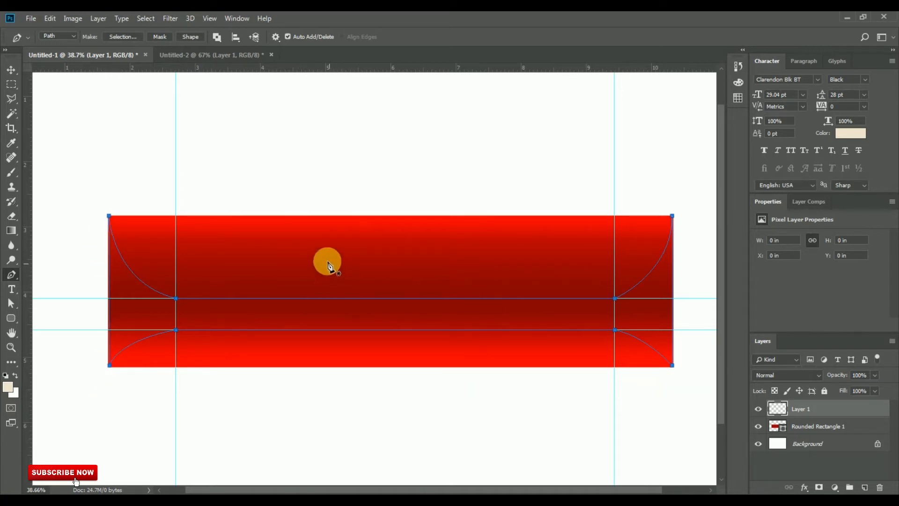
Step: Convert the closed path into a selection, fill it with the white background colour on the new layer, and deselect
{"action": "right_click", "coordinate": [246, 300]}
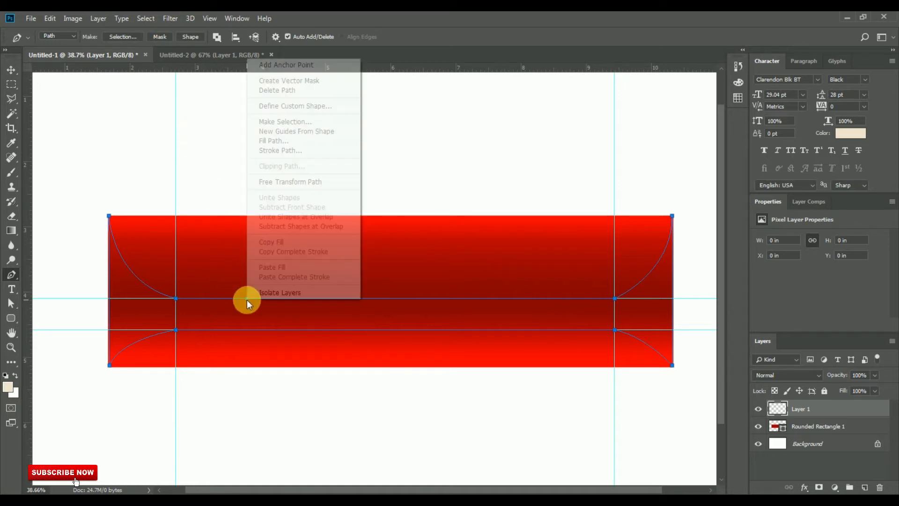
{"action": "left_click", "coordinate": [301, 125]}
{"action": "left_click", "coordinate": [520, 138]}
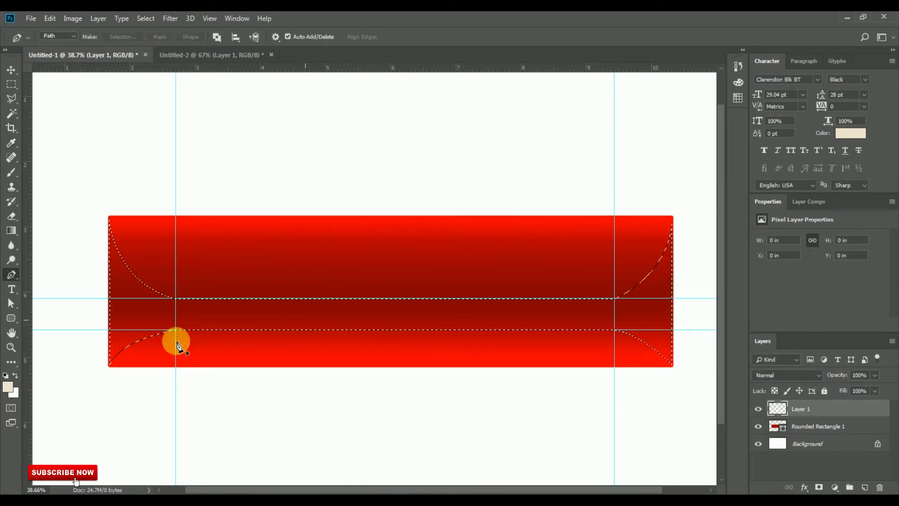
{"action": "key", "text": "ctrl+BackSpace"}
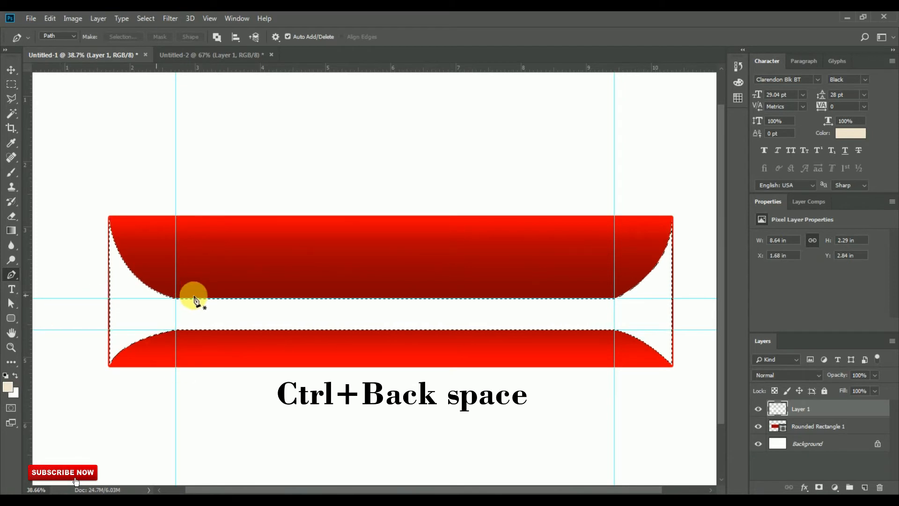
{"action": "left_click", "coordinate": [146, 18]}
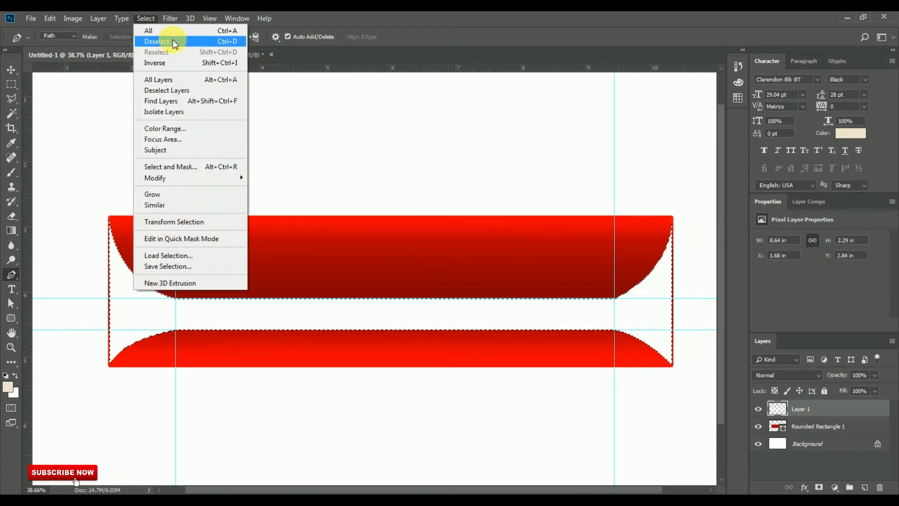
{"action": "left_click", "coordinate": [199, 42]}
{"action": "left_click", "coordinate": [11, 72]}
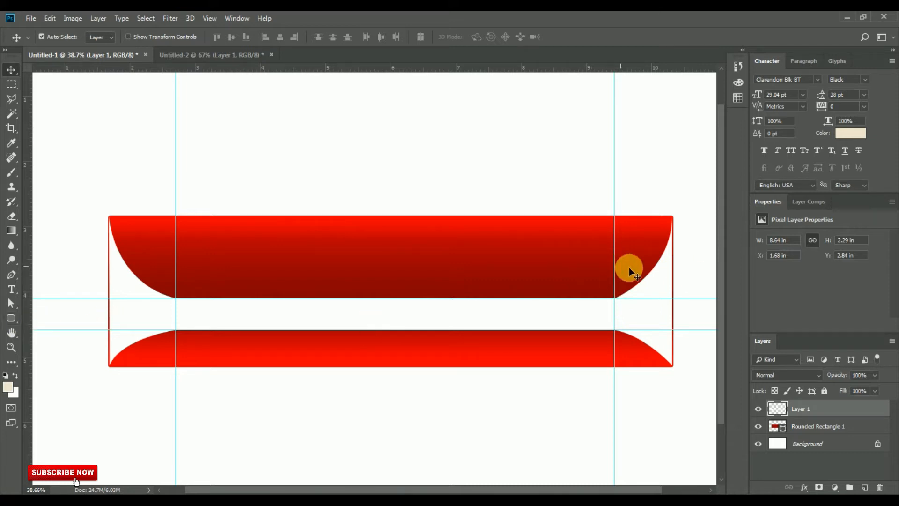
{"action": "left_click", "coordinate": [12, 318]}
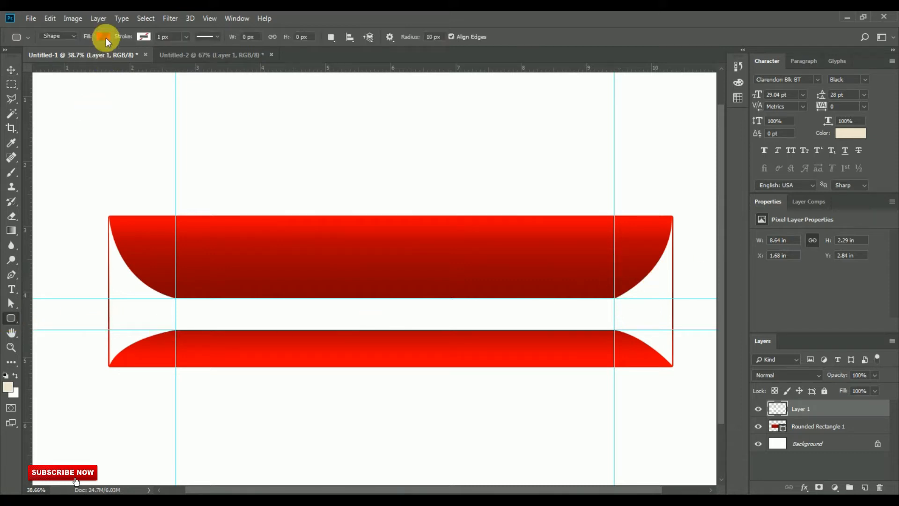
{"action": "left_click", "coordinate": [104, 37]}
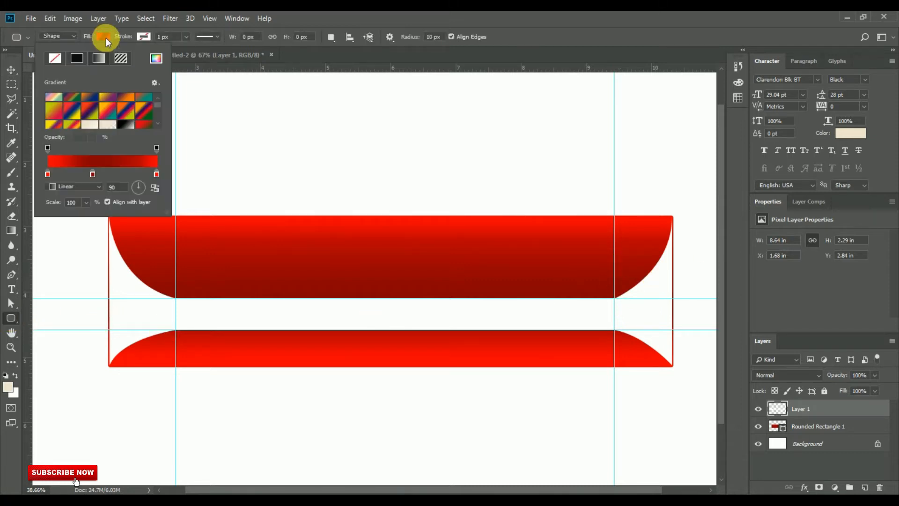
{"action": "left_click", "coordinate": [107, 160]}
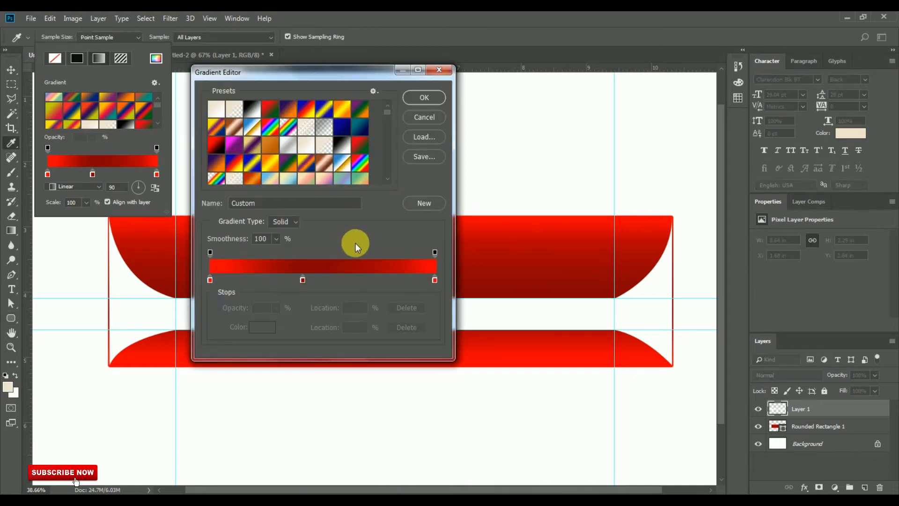
{"action": "left_click_drag", "start_coordinate": [386, 112], "coordinate": [389, 181]}
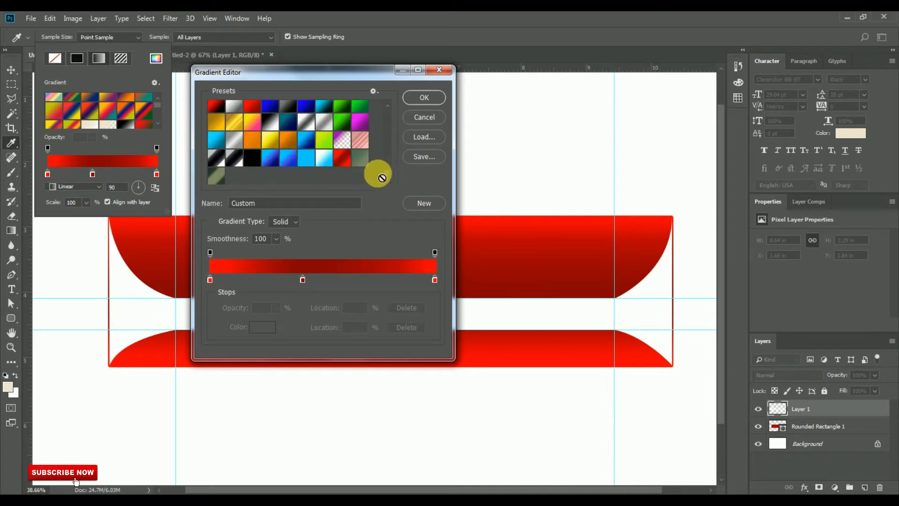
{"action": "left_click", "coordinate": [220, 177]}
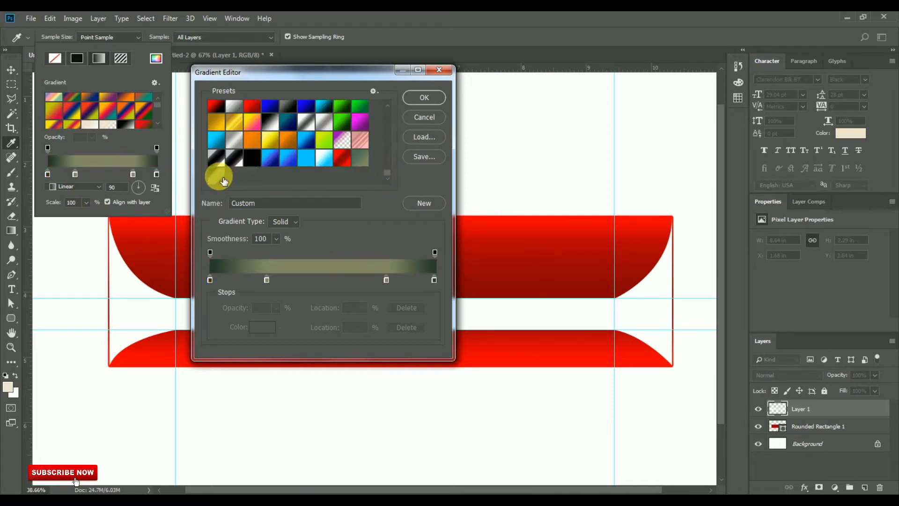
{"action": "left_click", "coordinate": [418, 100]}
{"action": "left_click", "coordinate": [430, 113]}
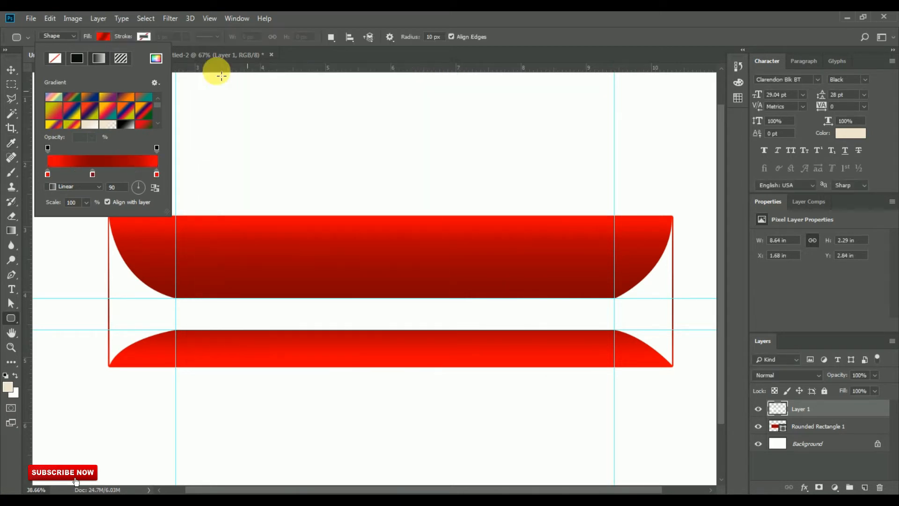
{"action": "left_click", "coordinate": [12, 70]}
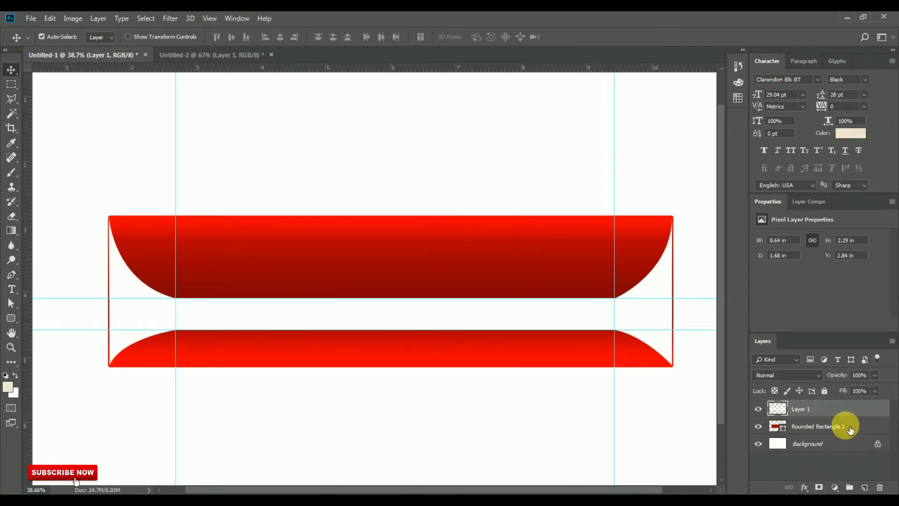
Step: Add a Gradient Overlay to Layer 1 with the dark-green-to-olive gradient and move the Layer Style dialog towards the canvas centre
{"action": "left_click", "coordinate": [804, 487]}
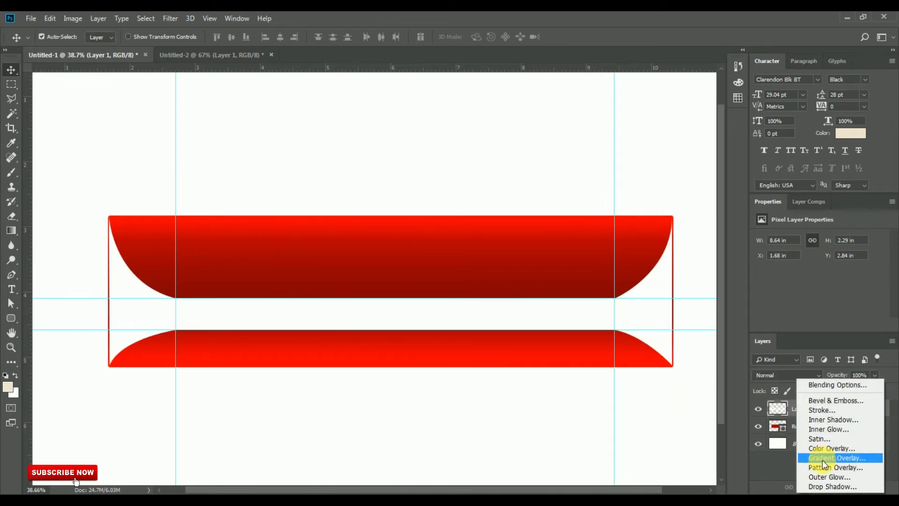
{"action": "left_click", "coordinate": [821, 458]}
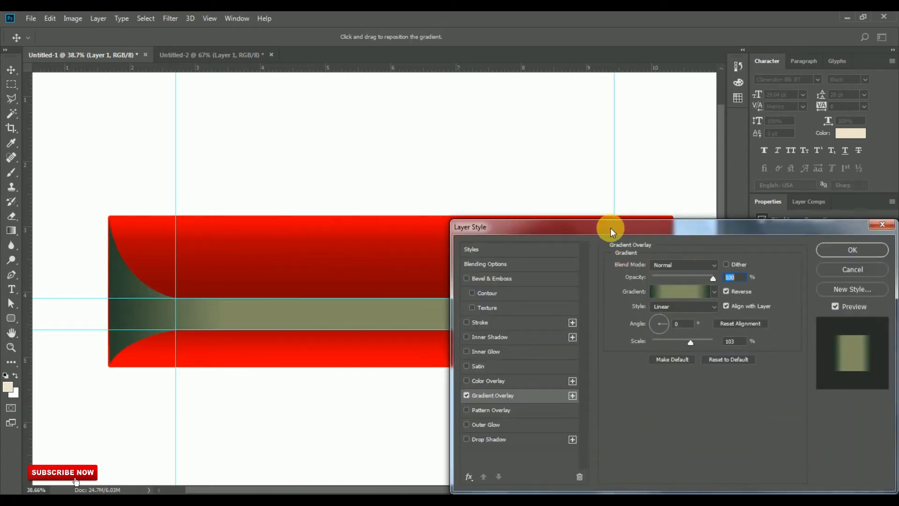
{"action": "left_click_drag", "start_coordinate": [607, 229], "coordinate": [648, 243]}
{"action": "left_click_drag", "start_coordinate": [580, 243], "coordinate": [312, 111]}
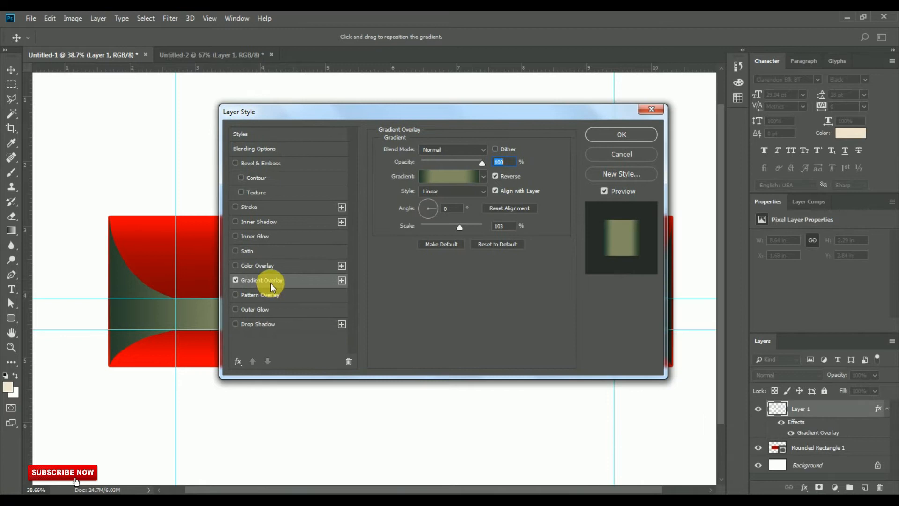
Step: Check the hex colour codes of the overlay gradient's end stop and inner stop, and apply the Gradient Overlay to Layer 1
{"action": "left_click", "coordinate": [448, 179]}
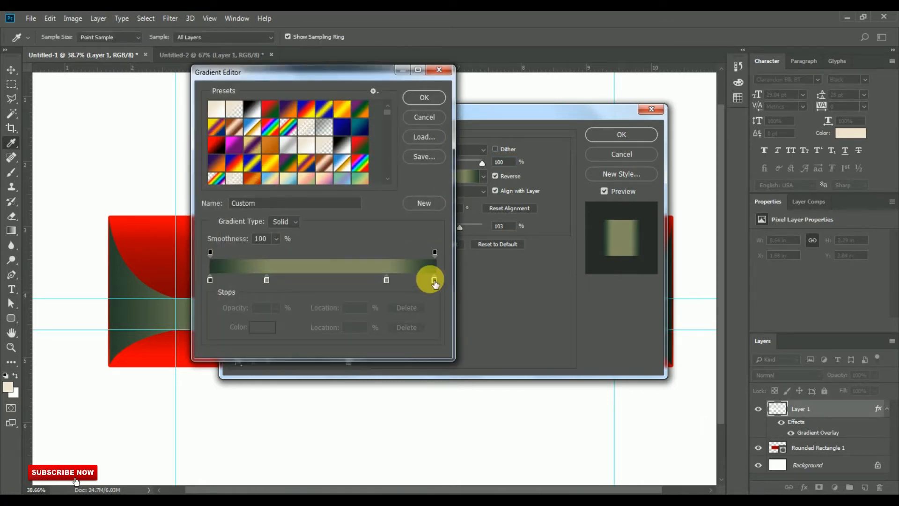
{"action": "left_click", "coordinate": [434, 280]}
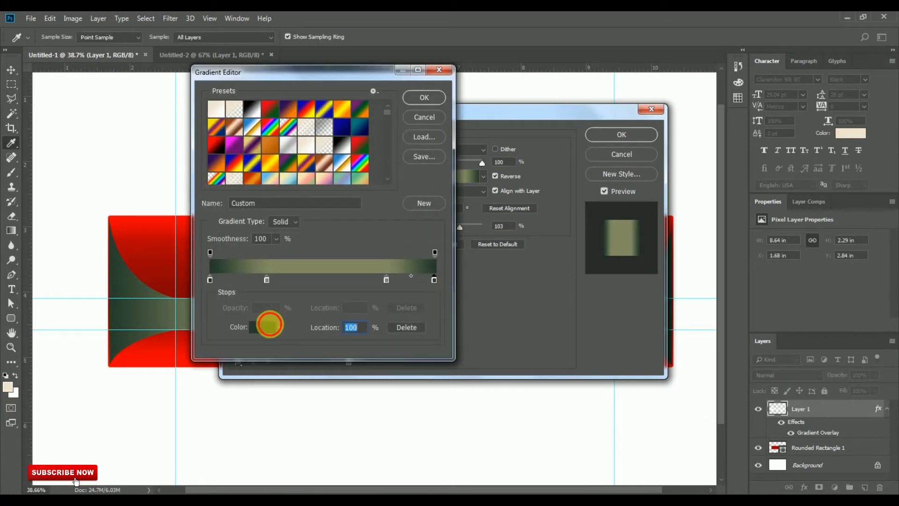
{"action": "left_click", "coordinate": [269, 324]}
{"action": "left_click", "coordinate": [427, 309]}
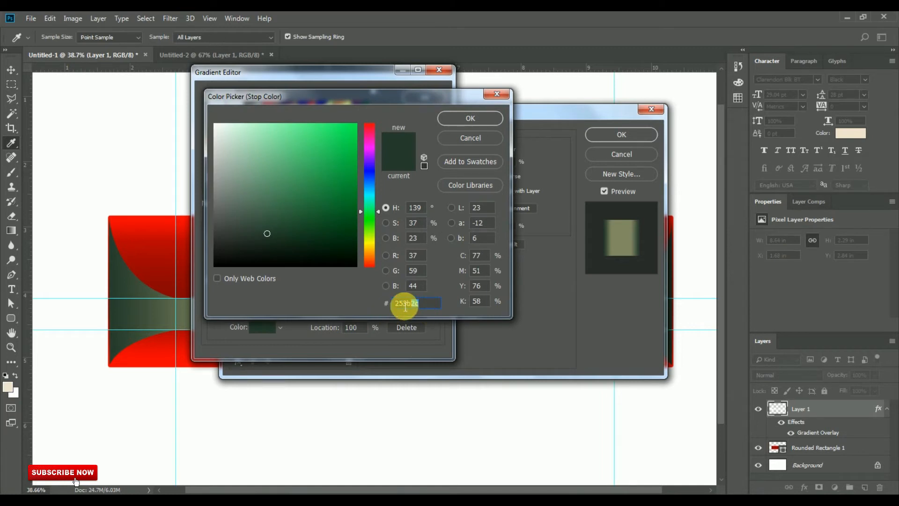
{"action": "left_click", "coordinate": [461, 146]}
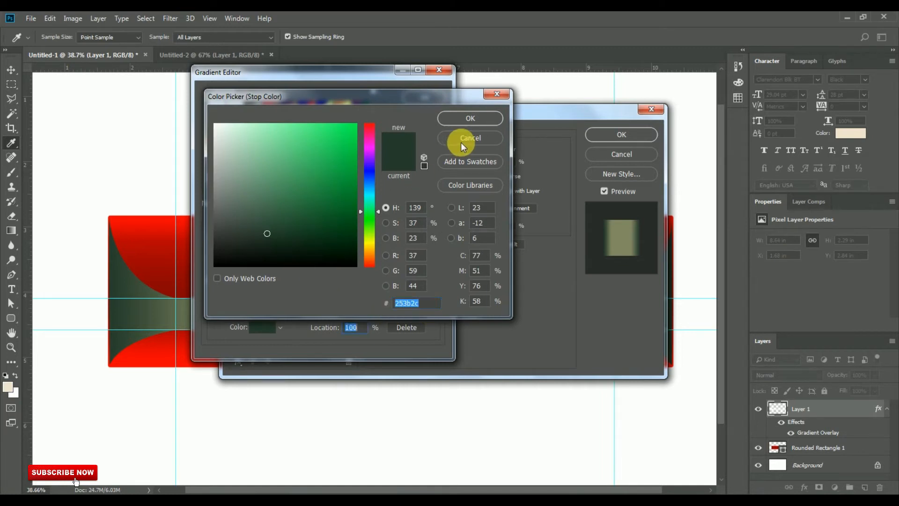
{"action": "left_click", "coordinate": [386, 280]}
{"action": "left_click", "coordinate": [262, 326]}
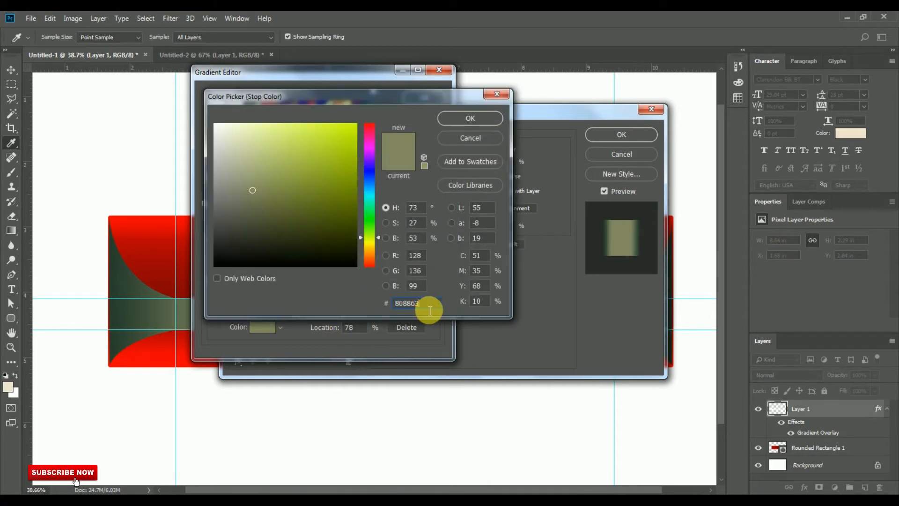
{"action": "left_click", "coordinate": [412, 303]}
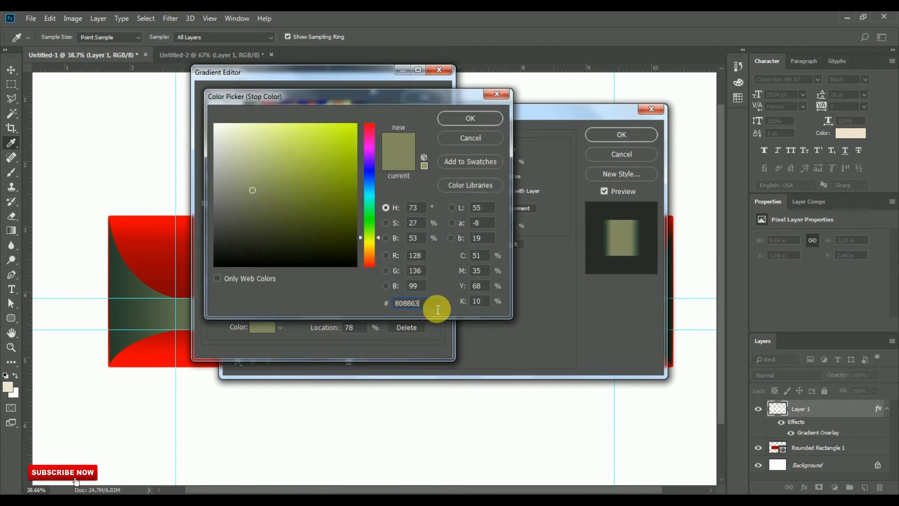
{"action": "left_click", "coordinate": [471, 118]}
{"action": "left_click", "coordinate": [630, 135]}
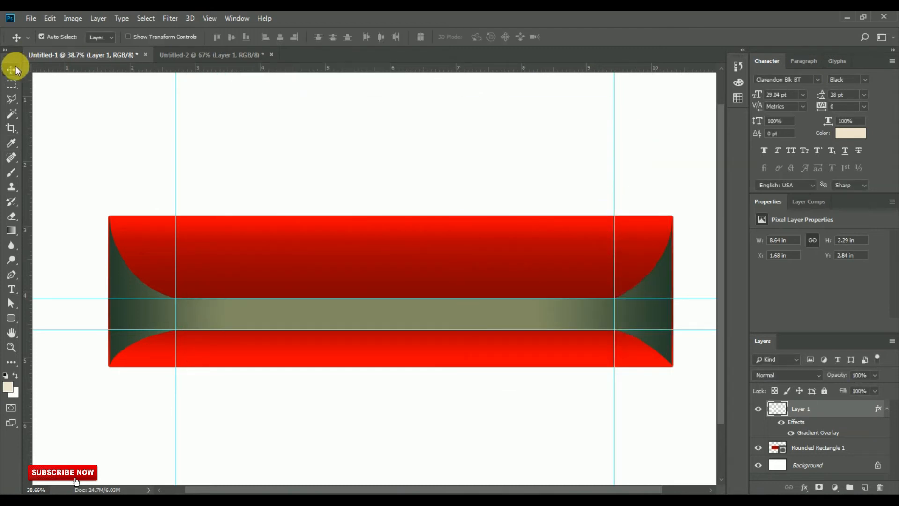
Step: Scale Layer 1 about its centre to about 100.4% so it covers the rectangle's thin side edges, and hide the transform controls
{"action": "left_click", "coordinate": [133, 43]}
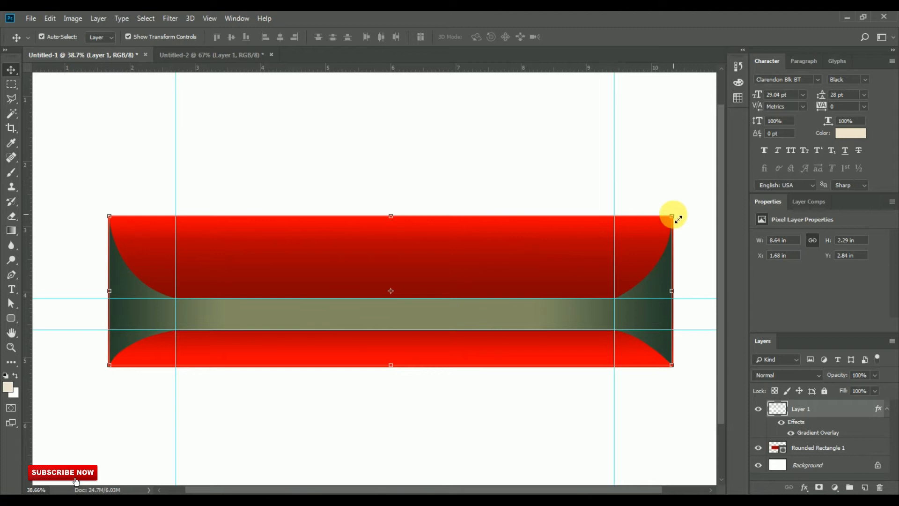
{"action": "left_click_drag", "start_coordinate": [677, 218], "coordinate": [678, 218]}
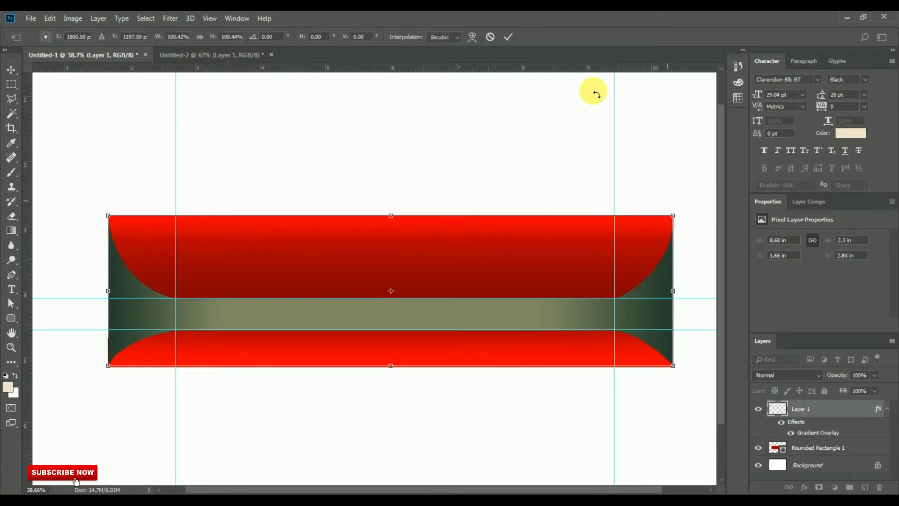
{"action": "left_click", "coordinate": [508, 36]}
{"action": "left_click", "coordinate": [127, 37]}
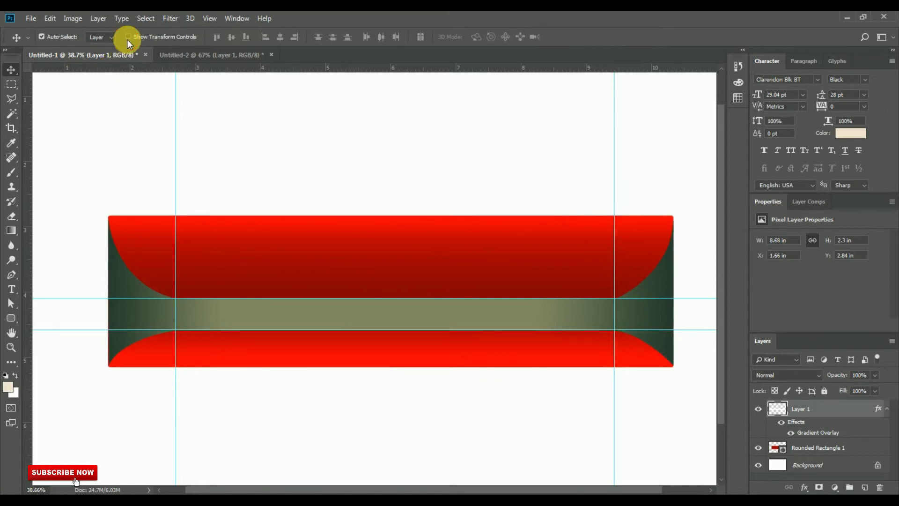
Step: Clip Layer 1 to the Rounded Rectangle 1 layer with a clipping mask
{"action": "right_click", "coordinate": [811, 409]}
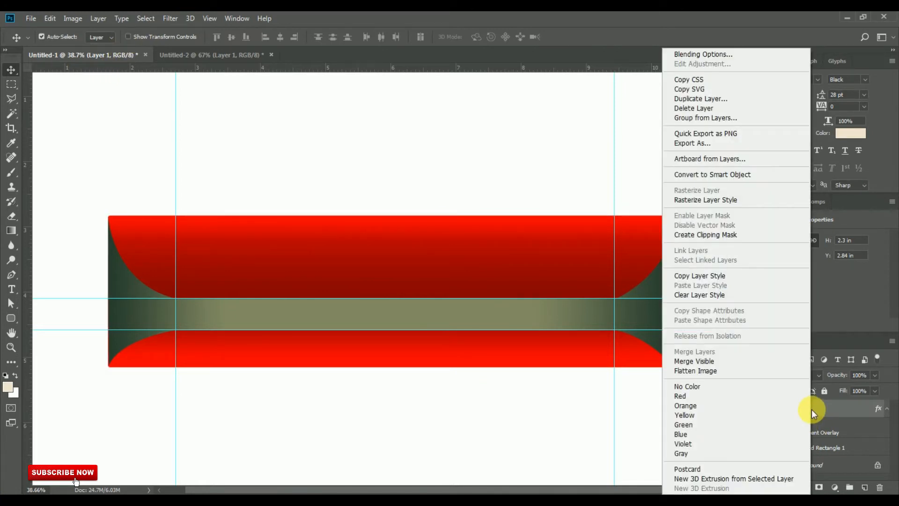
{"action": "left_click", "coordinate": [708, 231]}
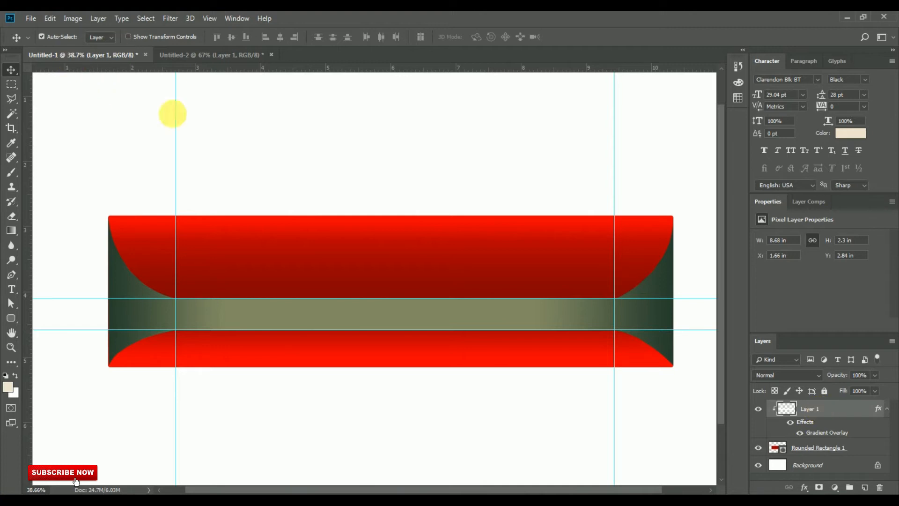
{"action": "left_click", "coordinate": [767, 407]}
{"action": "left_click", "coordinate": [763, 403]}
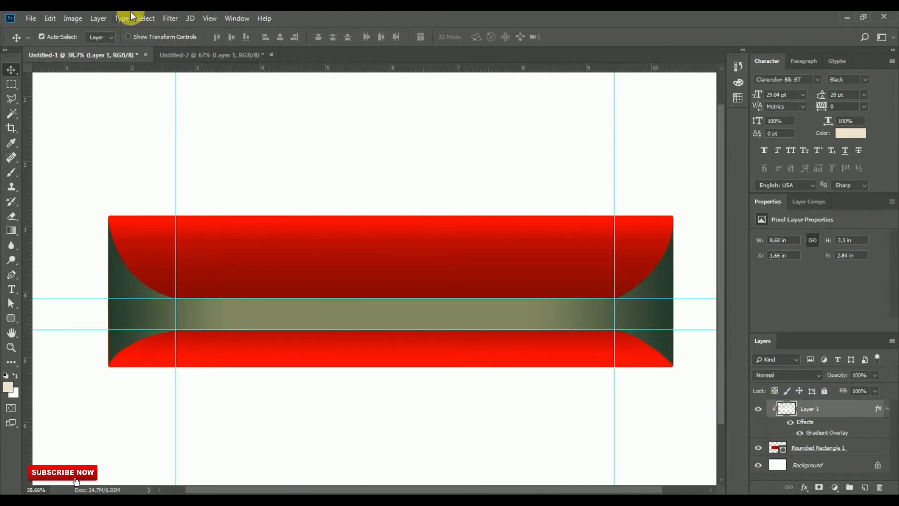
Step: Duplicate Layer 1 and use Free Transform to move the copy up to about Y 2.74 in
{"action": "left_click", "coordinate": [98, 19]}
{"action": "left_click", "coordinate": [129, 62]}
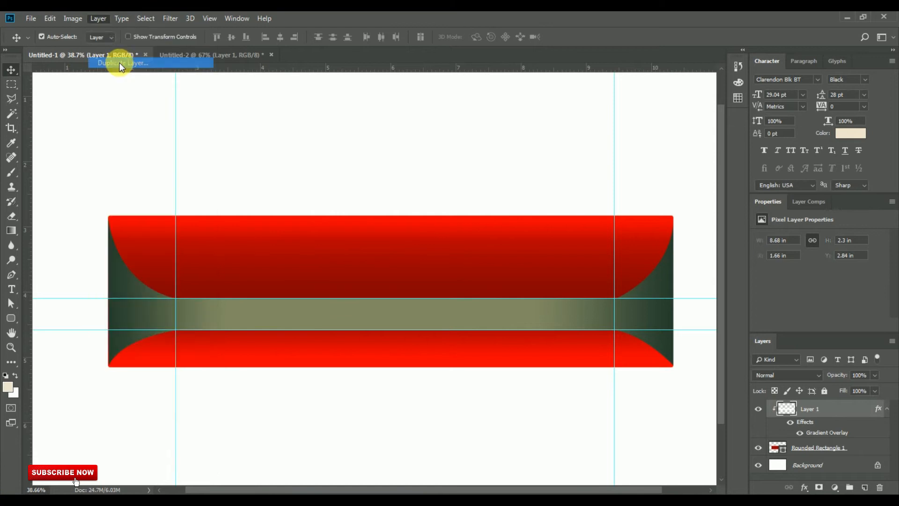
{"action": "left_click", "coordinate": [542, 142]}
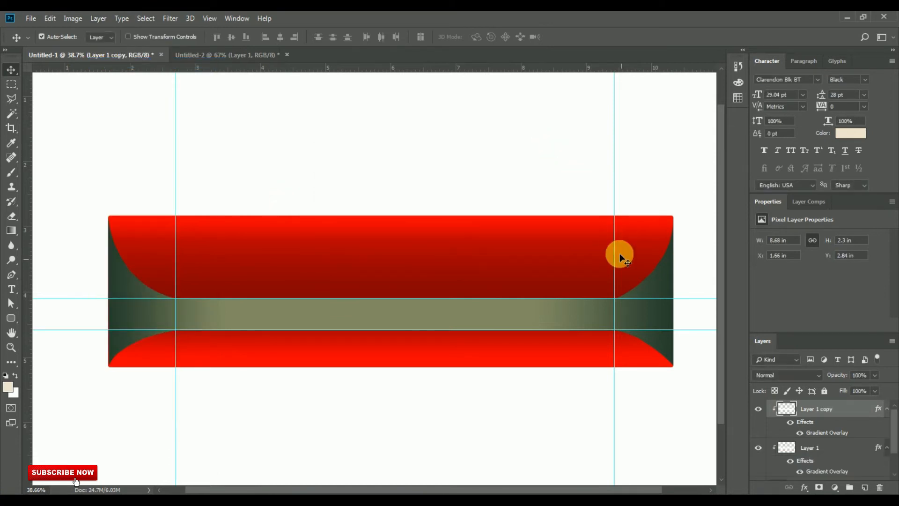
{"action": "left_click", "coordinate": [73, 19]}
{"action": "mouse_move", "coordinate": [50, 19]}
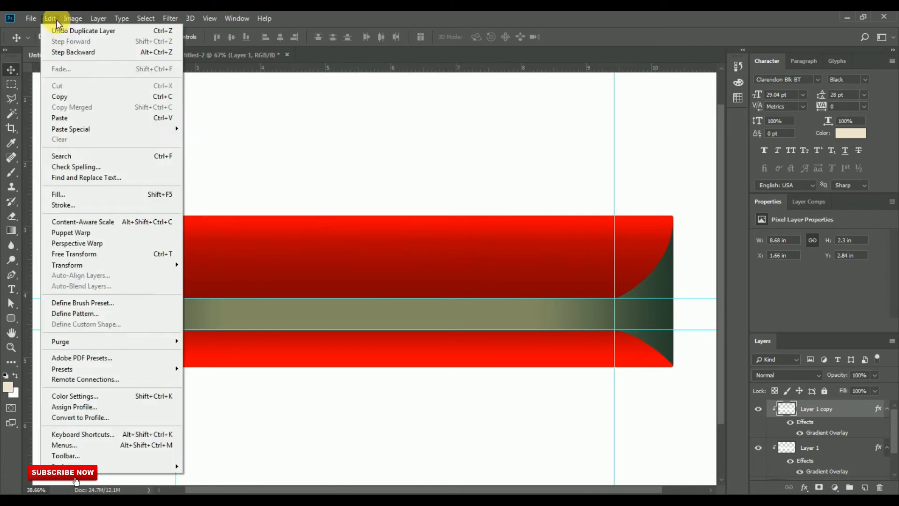
{"action": "left_click", "coordinate": [100, 256]}
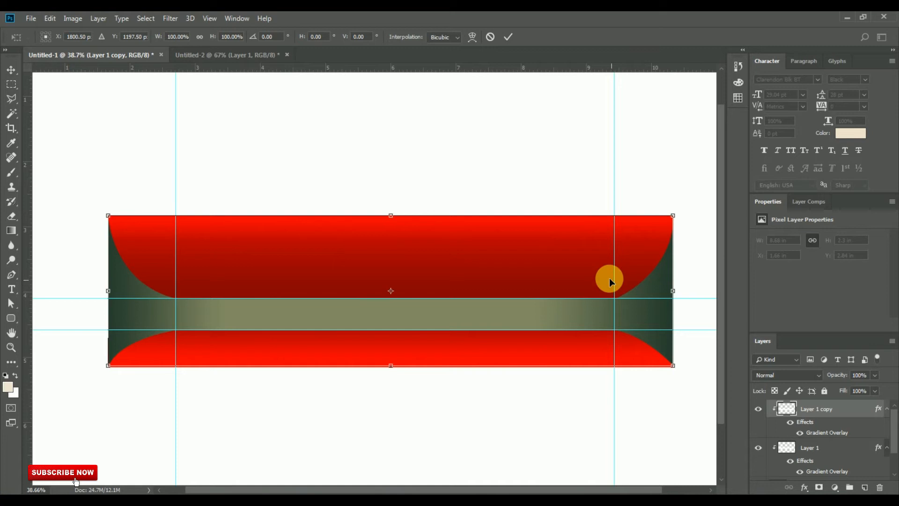
{"action": "left_click_drag", "start_coordinate": [587, 275], "coordinate": [585, 268]}
{"action": "left_click", "coordinate": [509, 37]}
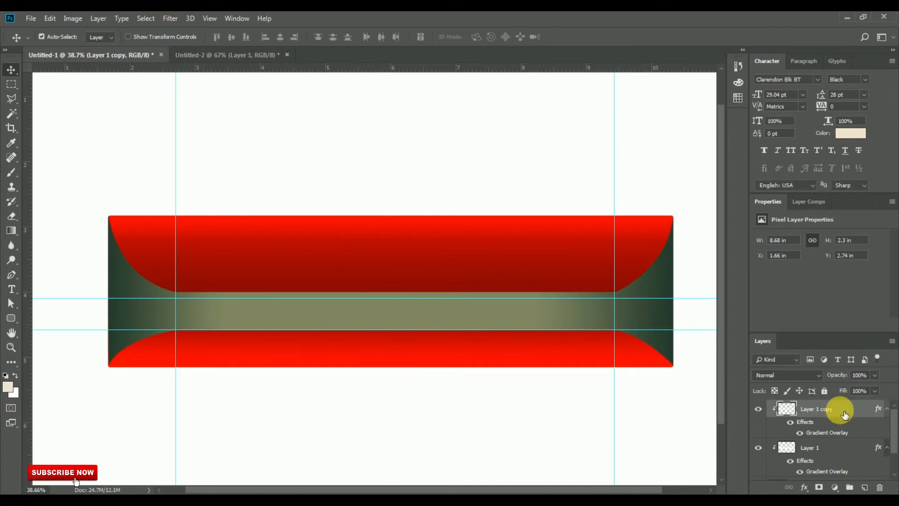
Step: Apply a black Color Overlay at 100% opacity in Normal mode to Layer 1 copy
{"action": "left_click", "coordinate": [804, 487]}
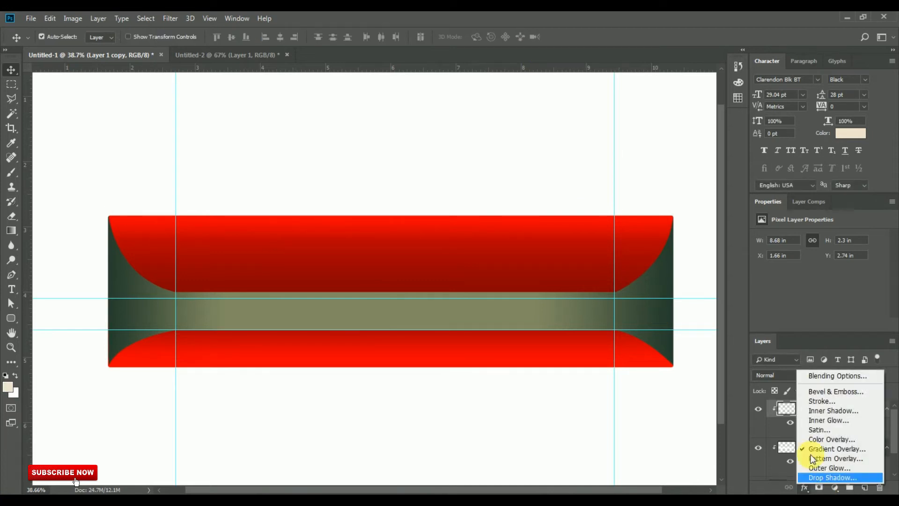
{"action": "left_click", "coordinate": [834, 442]}
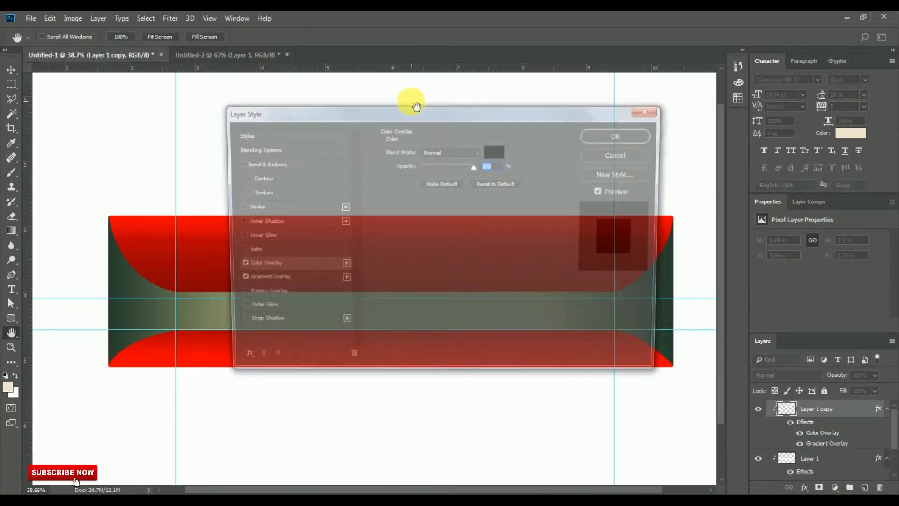
{"action": "left_click_drag", "start_coordinate": [411, 134], "coordinate": [561, 148]}
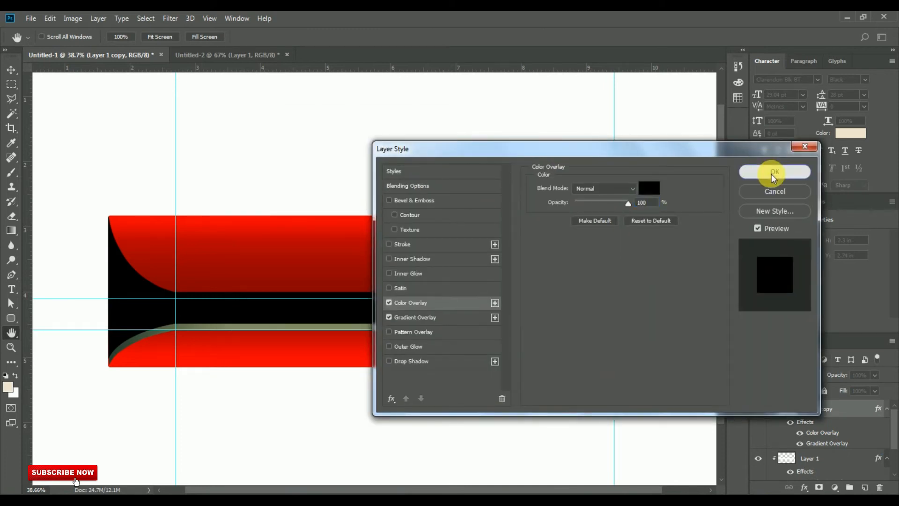
{"action": "left_click", "coordinate": [773, 173]}
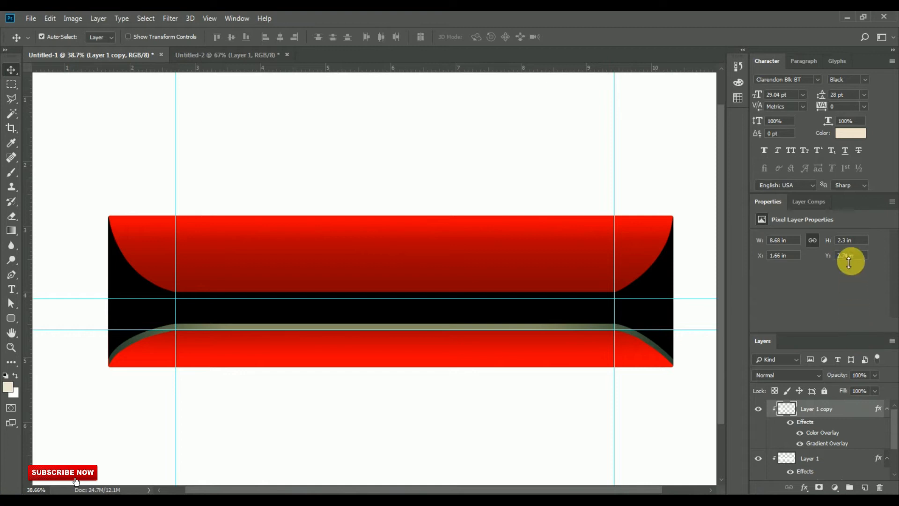
Step: Make more room for the layer list by closing the Properties panel, and move Layer 1 copy beneath Layer 1
{"action": "left_click", "coordinate": [893, 201]}
{"action": "left_click", "coordinate": [881, 209]}
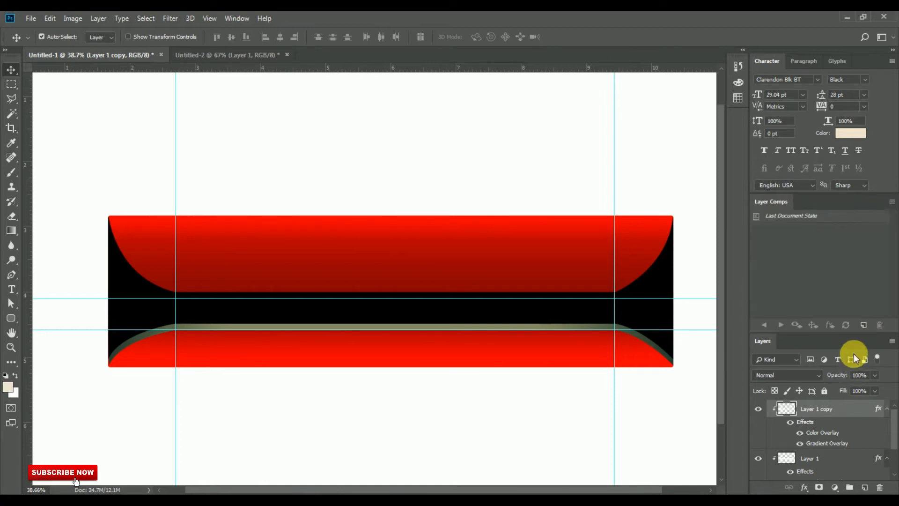
{"action": "left_click_drag", "start_coordinate": [860, 334], "coordinate": [851, 245]}
{"action": "left_click", "coordinate": [758, 346]}
{"action": "left_click", "coordinate": [758, 346]}
{"action": "left_click_drag", "start_coordinate": [828, 345], "coordinate": [849, 424]}
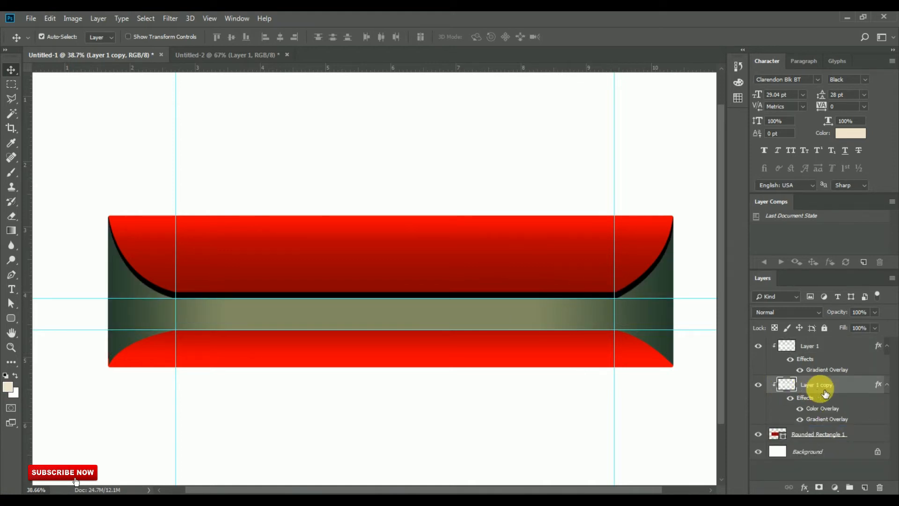
Step: Add a 32 px gradient Stroke positioned inside to Layer 1 copy
{"action": "left_click", "coordinate": [804, 487]}
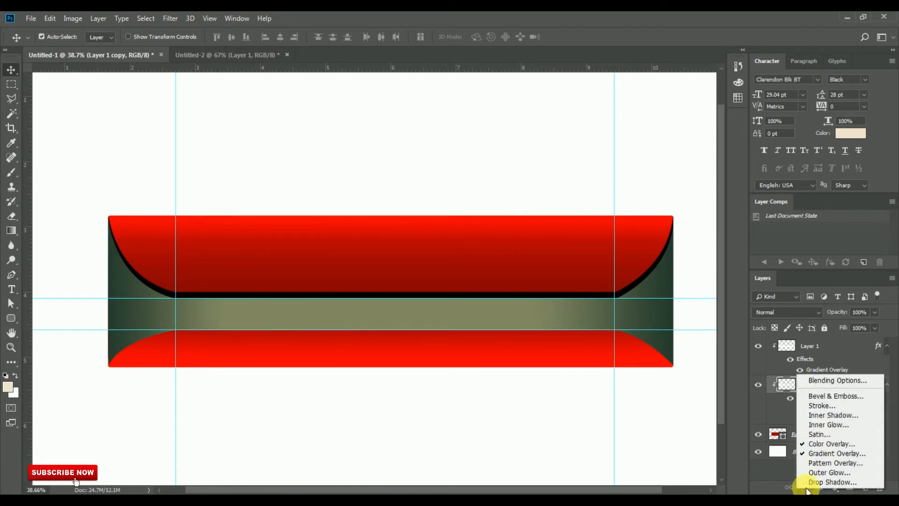
{"action": "left_click", "coordinate": [814, 405]}
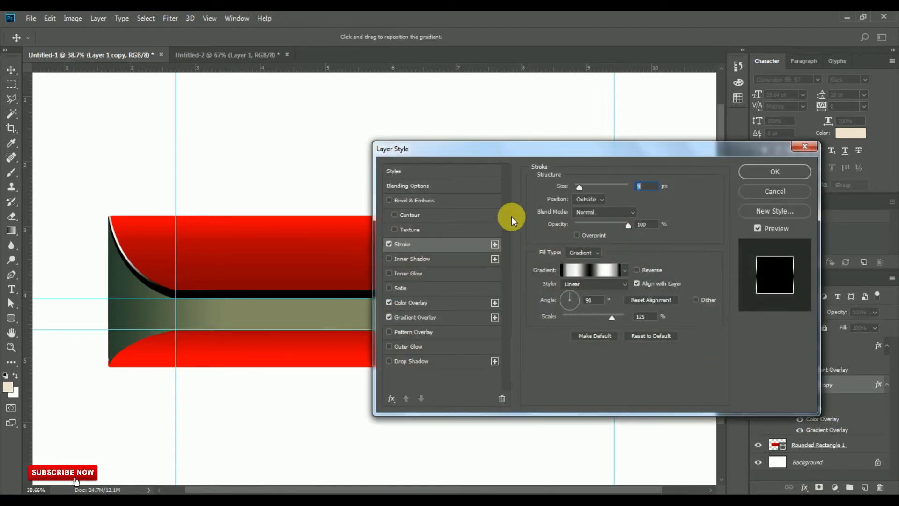
{"action": "mouse_move", "coordinate": [537, 150]}
{"action": "left_mouse_down"}
{"action": "mouse_move", "coordinate": [659, 208]}
{"action": "mouse_move", "coordinate": [571, 156]}
{"action": "mouse_move", "coordinate": [541, 381]}
{"action": "mouse_move", "coordinate": [529, 351]}
{"action": "mouse_move", "coordinate": [499, 349]}
{"action": "mouse_move", "coordinate": [484, 336]}
{"action": "left_mouse_up"}
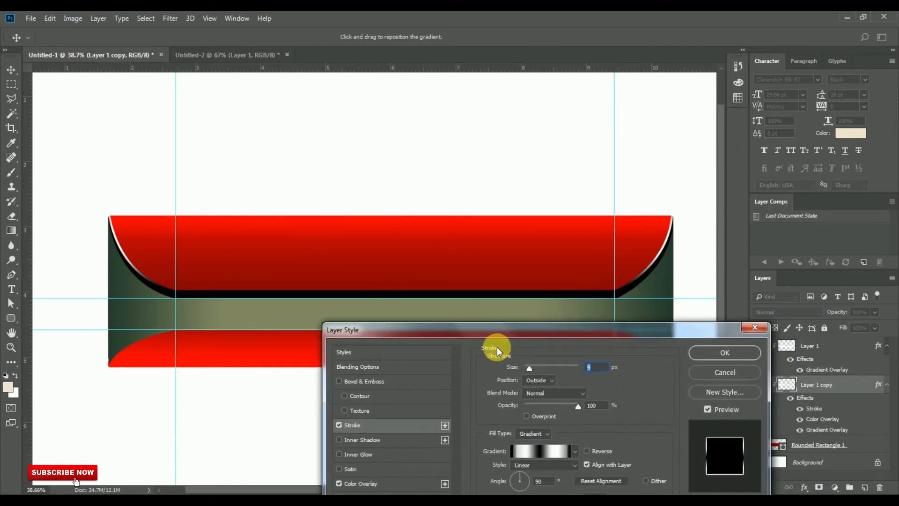
{"action": "left_click_drag", "start_coordinate": [528, 369], "coordinate": [534, 366]}
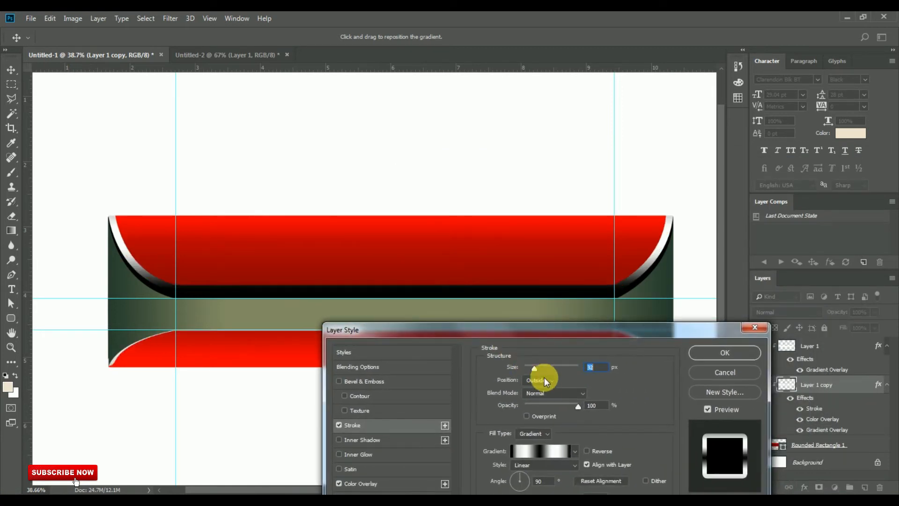
{"action": "left_click", "coordinate": [547, 380]}
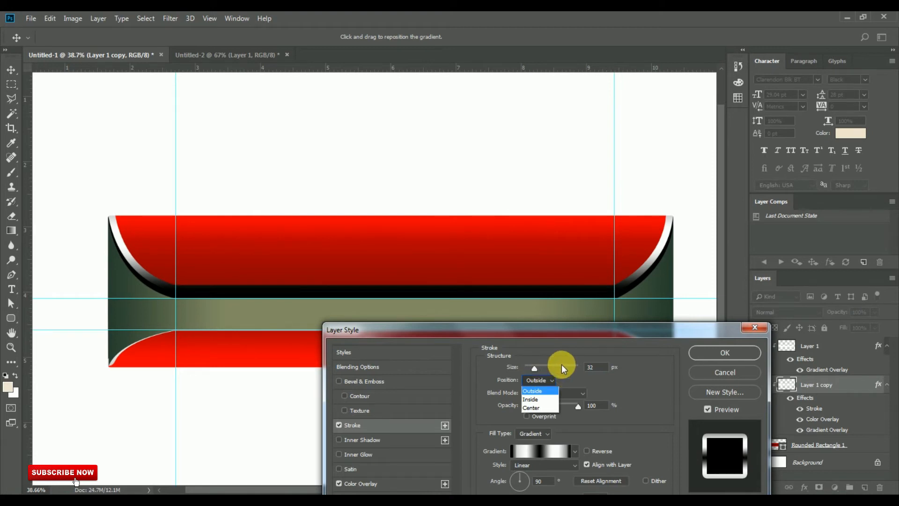
{"action": "left_click", "coordinate": [541, 399]}
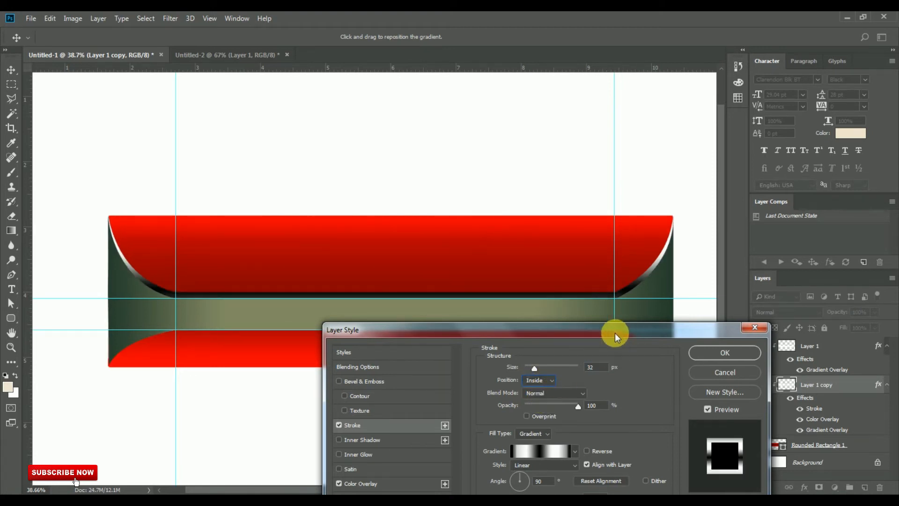
{"action": "left_click", "coordinate": [725, 352]}
{"action": "left_click_drag", "start_coordinate": [627, 294], "coordinate": [625, 293]}
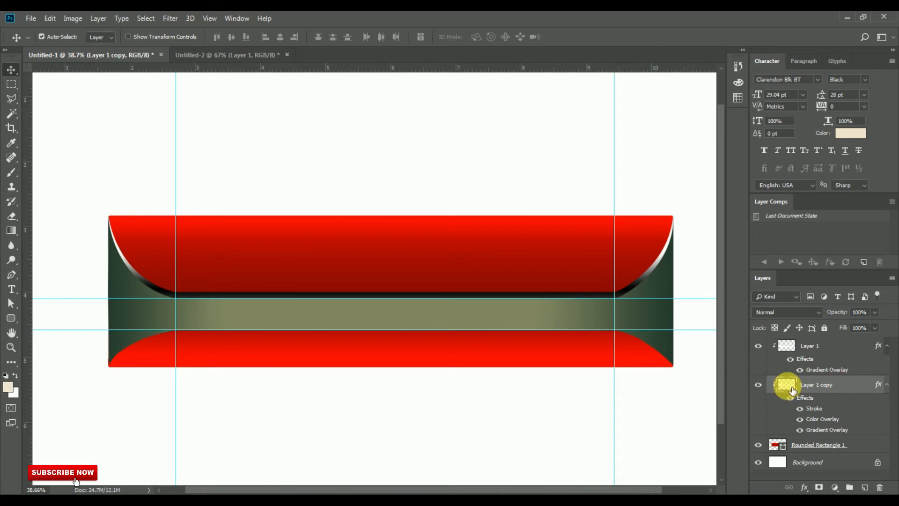
Step: Increase the size of Layer 1 copy's Stroke and set its gradient scale to 120%
{"action": "left_click", "coordinate": [804, 487]}
{"action": "left_click", "coordinate": [820, 407]}
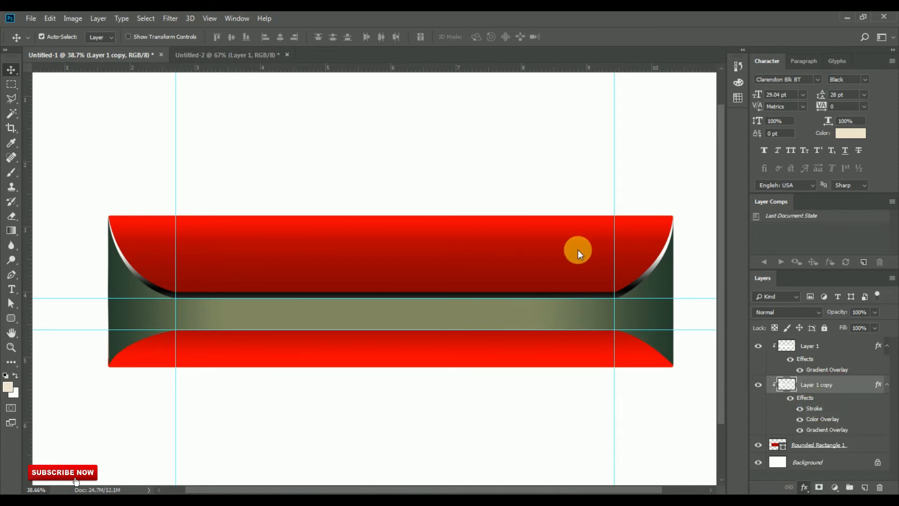
{"action": "mouse_move", "coordinate": [498, 257]}
{"action": "left_mouse_down"}
{"action": "mouse_move", "coordinate": [512, 309]}
{"action": "mouse_move", "coordinate": [493, 328]}
{"action": "left_mouse_up"}
{"action": "left_click_drag", "start_coordinate": [531, 359], "coordinate": [535, 359]}
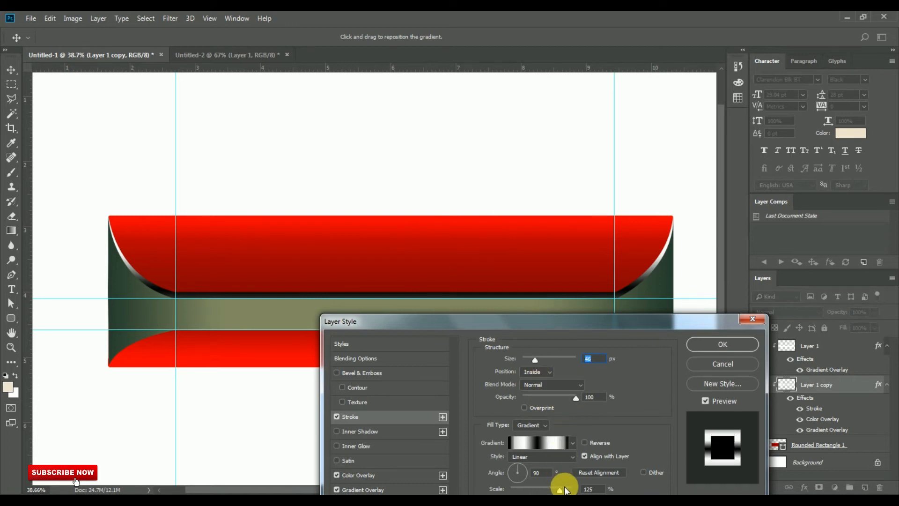
{"action": "mouse_move", "coordinate": [561, 490]}
{"action": "left_mouse_down"}
{"action": "mouse_move", "coordinate": [508, 488]}
{"action": "mouse_move", "coordinate": [547, 479]}
{"action": "left_mouse_up"}
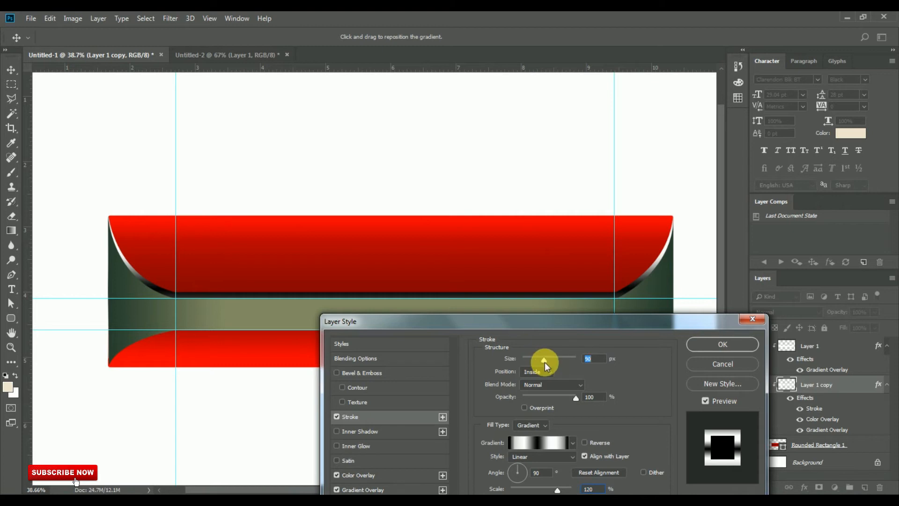
{"action": "mouse_move", "coordinate": [544, 361]}
{"action": "left_mouse_down"}
{"action": "mouse_move", "coordinate": [551, 362]}
{"action": "mouse_move", "coordinate": [492, 362]}
{"action": "mouse_move", "coordinate": [543, 367]}
{"action": "left_mouse_up"}
{"action": "left_click", "coordinate": [702, 344]}
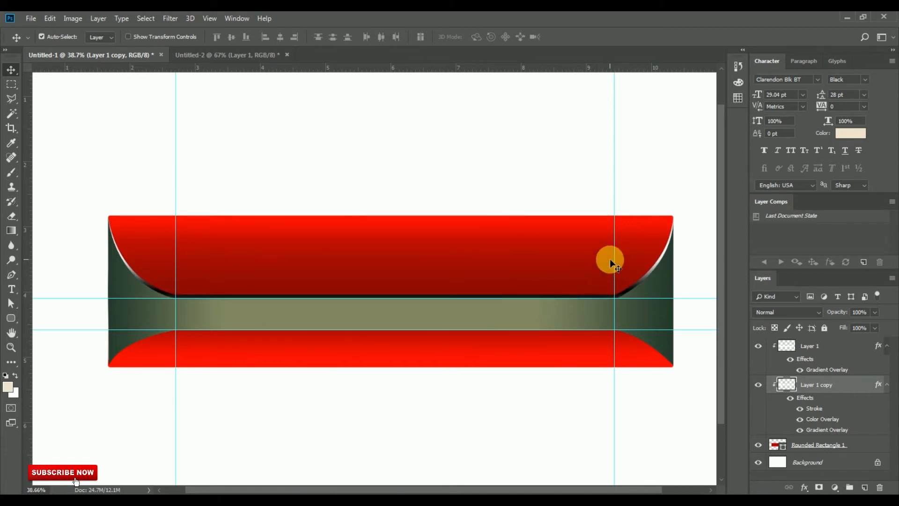
Step: Remove the two vertical and two horizontal guides from the canvas
{"action": "left_click", "coordinate": [494, 372]}
{"action": "left_click_drag", "start_coordinate": [180, 156], "coordinate": [14, 136]}
{"action": "left_click_drag", "start_coordinate": [217, 298], "coordinate": [227, 31]}
{"action": "left_click_drag", "start_coordinate": [351, 330], "coordinate": [366, 29]}
{"action": "left_click_drag", "start_coordinate": [613, 249], "coordinate": [4, 251]}
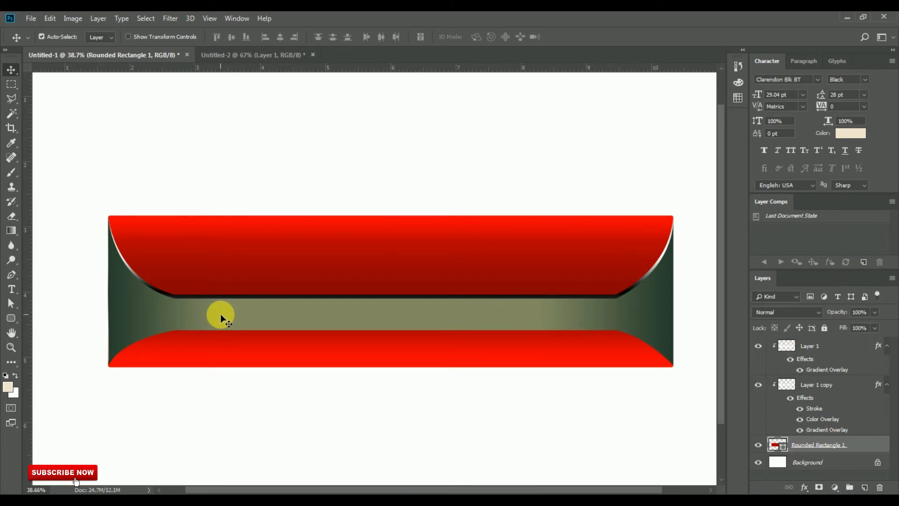
Step: Try to start text in the green band, and move the empty Layer 3 text layer above Layer 1
{"action": "left_click", "coordinate": [11, 289]}
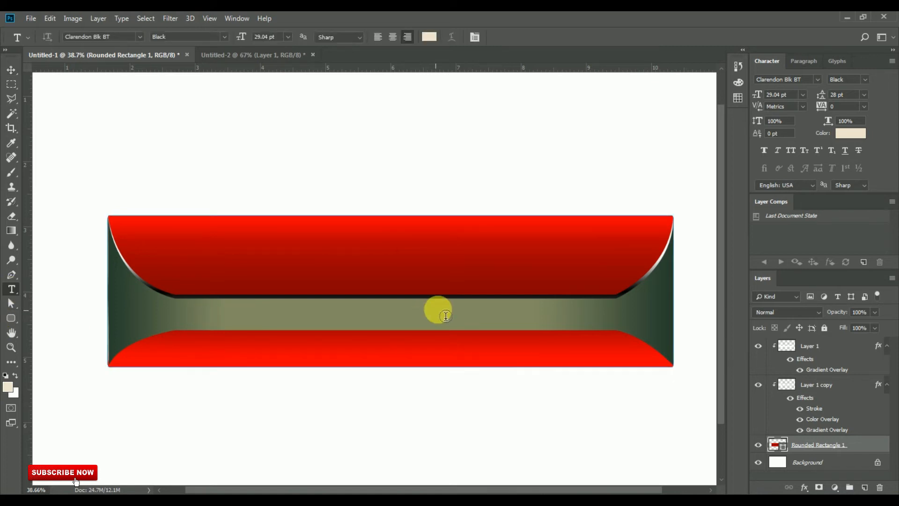
{"action": "left_click", "coordinate": [425, 321]}
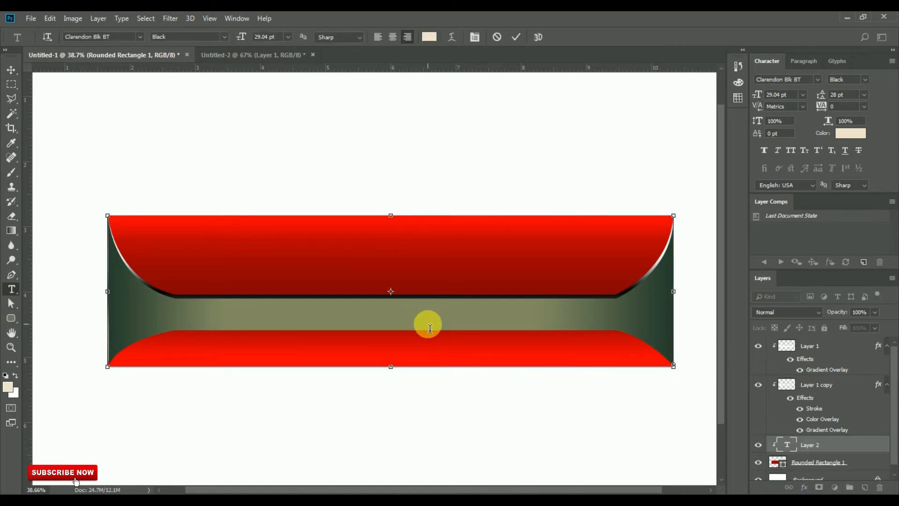
{"action": "left_click", "coordinate": [517, 36]}
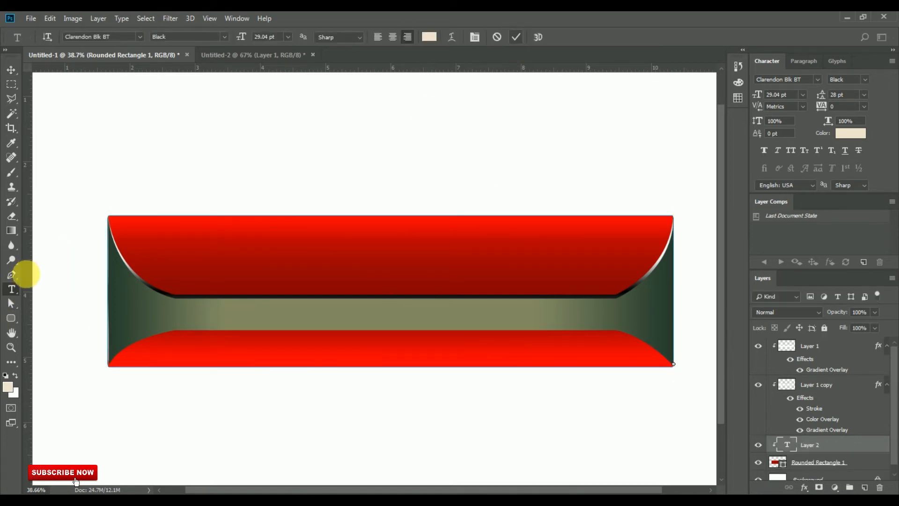
{"action": "left_click", "coordinate": [389, 319]}
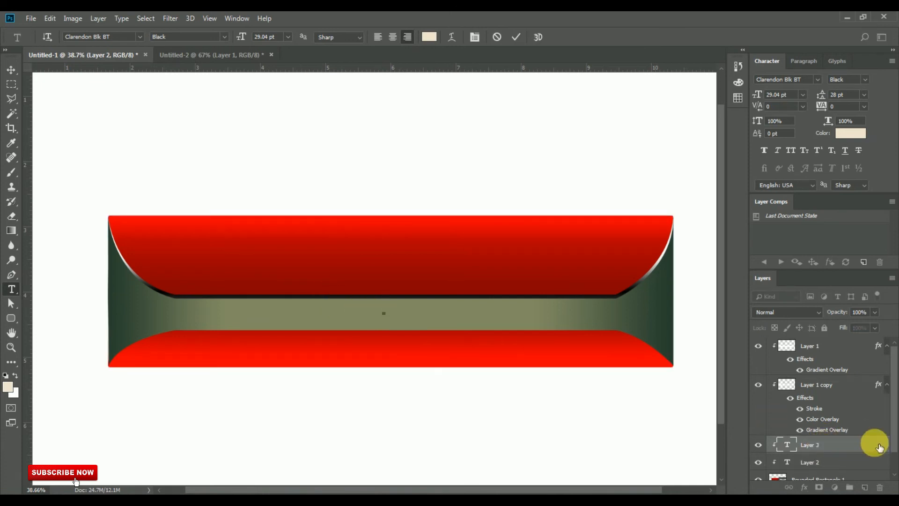
{"action": "left_click", "coordinate": [853, 335]}
{"action": "left_click_drag", "start_coordinate": [853, 323], "coordinate": [855, 344]}
Step: Add the text AUX to the green band and move it to the band's middle
{"action": "left_click", "coordinate": [372, 312]}
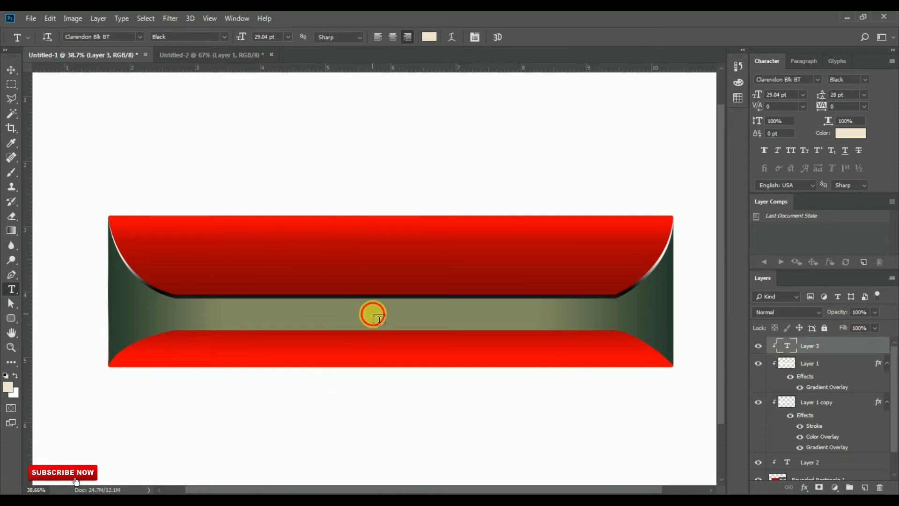
{"action": "type", "text": "a"}
{"action": "key", "text": "BackSpace"}
{"action": "type", "text": "AUX"}
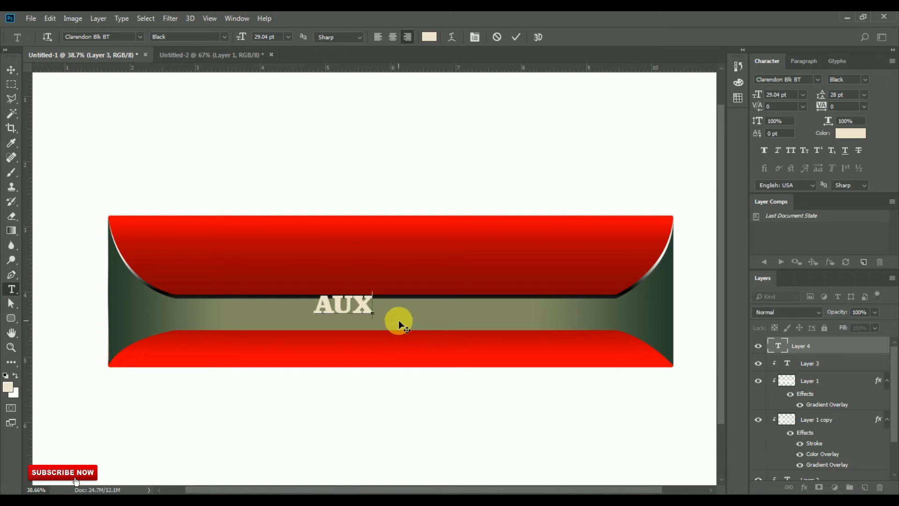
{"action": "left_click", "coordinate": [15, 63]}
{"action": "left_click_drag", "start_coordinate": [345, 325], "coordinate": [409, 316]}
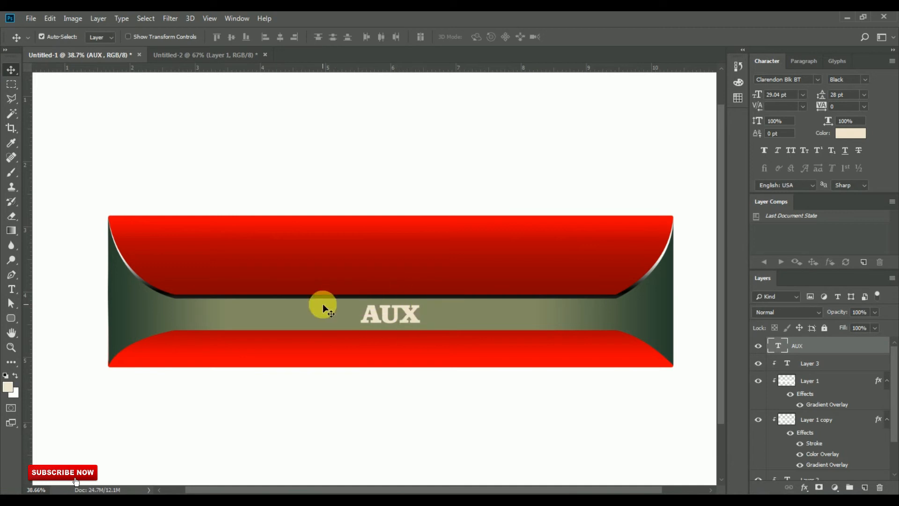
Step: Check which layers hold the AUX text and the curved green shape by toggling their visibility
{"action": "left_click", "coordinate": [759, 347]}
{"action": "left_click", "coordinate": [759, 346]}
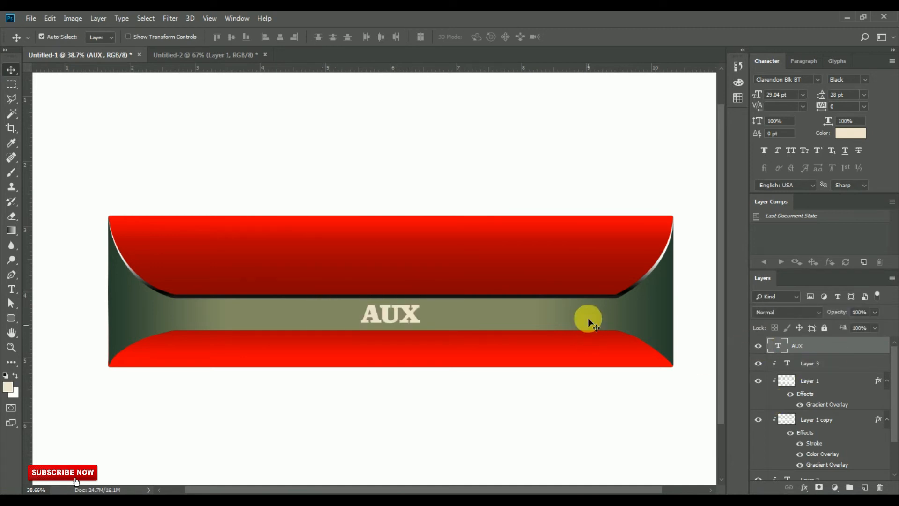
{"action": "left_click", "coordinate": [791, 382]}
{"action": "left_click", "coordinate": [791, 366], "text": "shift"}
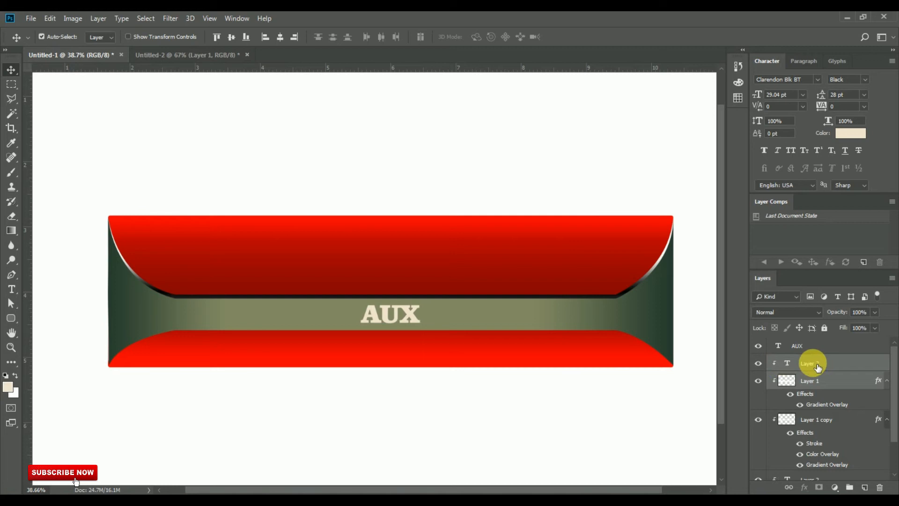
{"action": "left_click", "coordinate": [809, 363]}
{"action": "left_click", "coordinate": [758, 381]}
{"action": "left_click", "coordinate": [758, 381]}
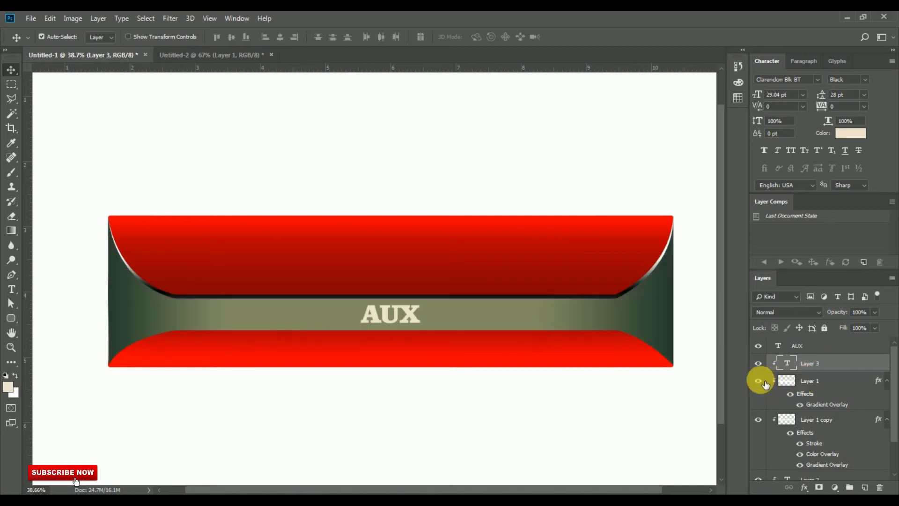
{"action": "left_click", "coordinate": [813, 348], "text": "shift"}
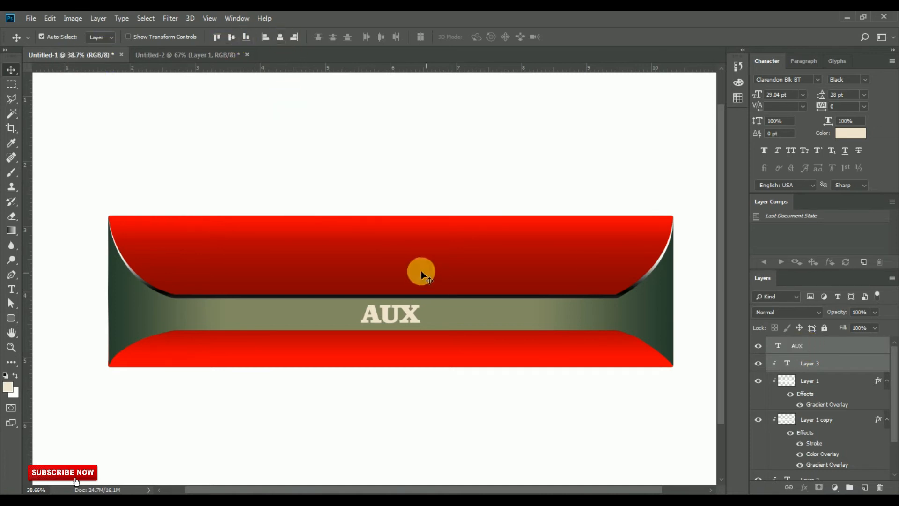
{"action": "left_click", "coordinate": [402, 327]}
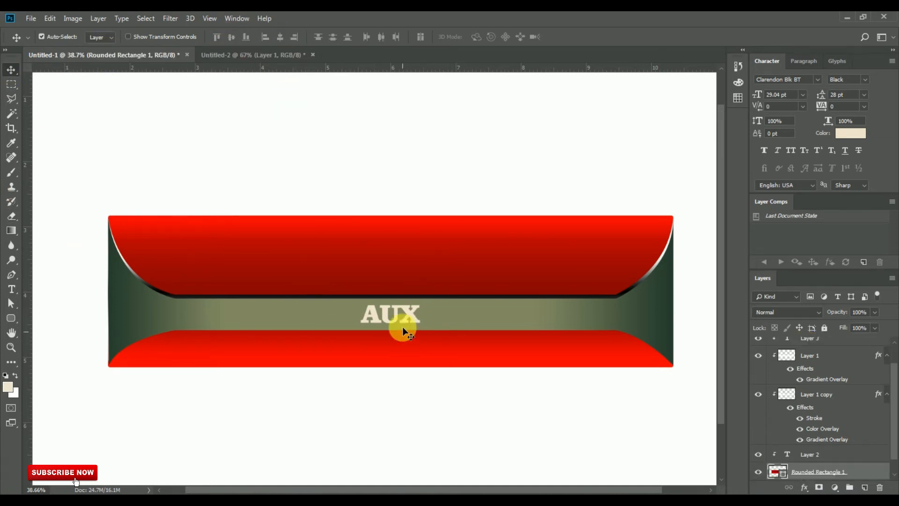
Step: Scale the AUX text to about 90% width and 88% height and reposition it within the green band
{"action": "left_click", "coordinate": [407, 314]}
{"action": "left_click", "coordinate": [128, 37]}
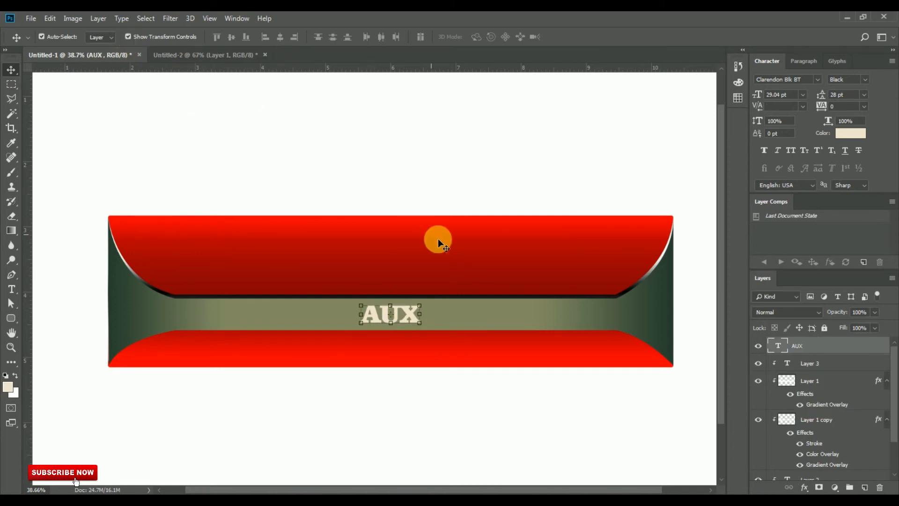
{"action": "mouse_move", "coordinate": [425, 311]}
{"action": "left_mouse_down"}
{"action": "mouse_move", "coordinate": [418, 308]}
{"action": "mouse_move", "coordinate": [426, 309]}
{"action": "left_mouse_up"}
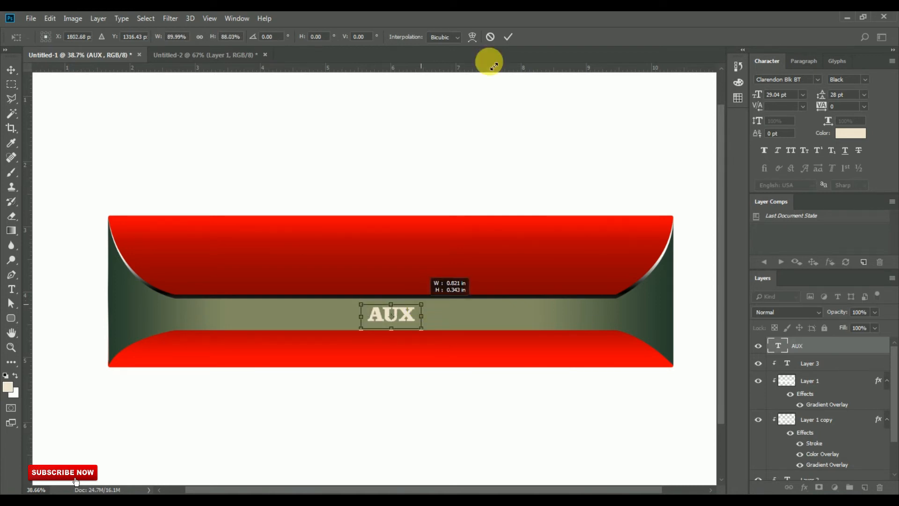
{"action": "left_click", "coordinate": [508, 36]}
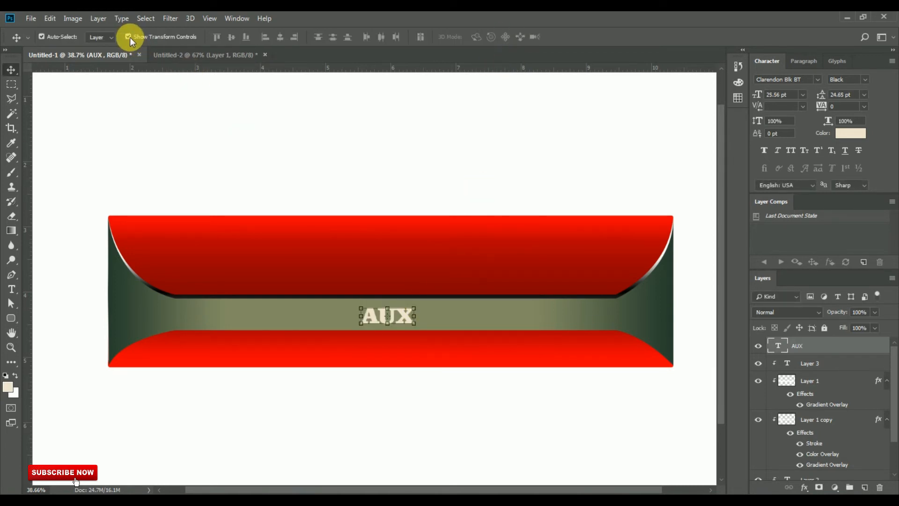
{"action": "left_click_drag", "start_coordinate": [406, 315], "coordinate": [423, 313]}
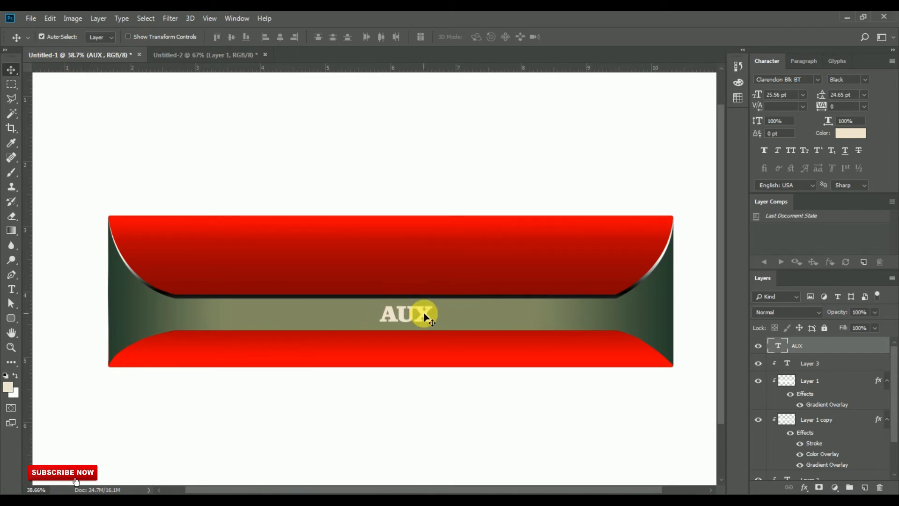
Step: Center the AUX text on Layer 1, and reduce it to 17.62 pt in the upper part of the green band
{"action": "left_click", "coordinate": [370, 313]}
{"action": "left_click", "coordinate": [280, 36]}
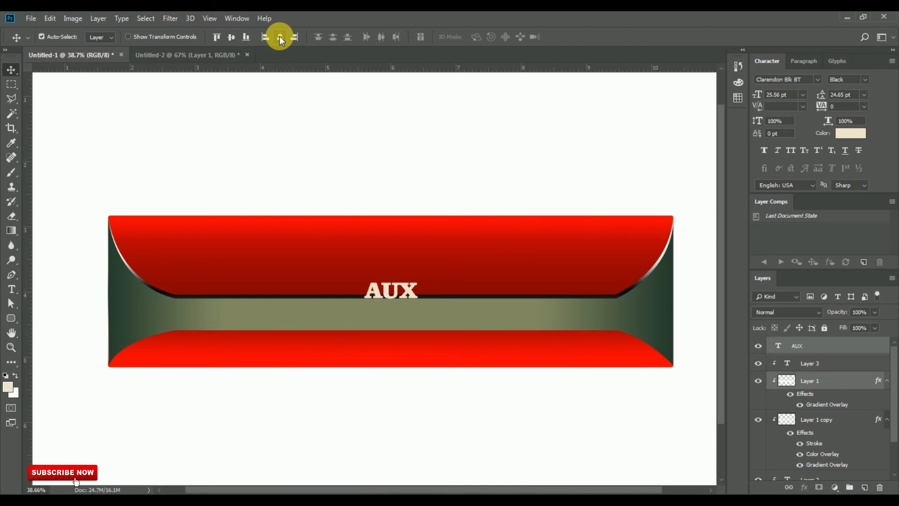
{"action": "left_click", "coordinate": [11, 69]}
{"action": "left_click", "coordinate": [399, 290]}
{"action": "mouse_move", "coordinate": [381, 291]}
{"action": "left_mouse_down"}
{"action": "mouse_move", "coordinate": [389, 309]}
{"action": "mouse_move", "coordinate": [405, 303]}
{"action": "left_mouse_up"}
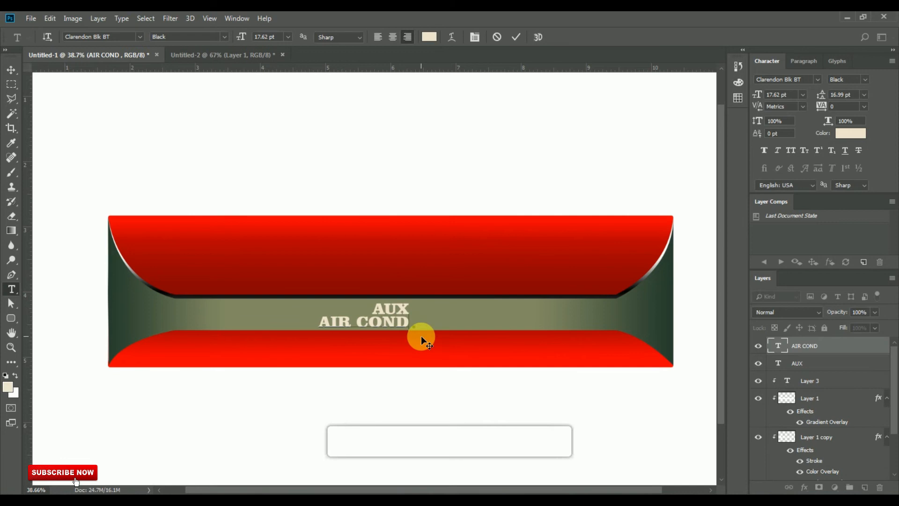
Step: Complete the second text line below AUX so it reads AIR CONDITIONER
{"action": "type", "text": "ee"}
{"action": "key", "text": "BackSpace"}
{"action": "key", "text": "BackSpace"}
{"action": "type", "text": "ITIONER"}
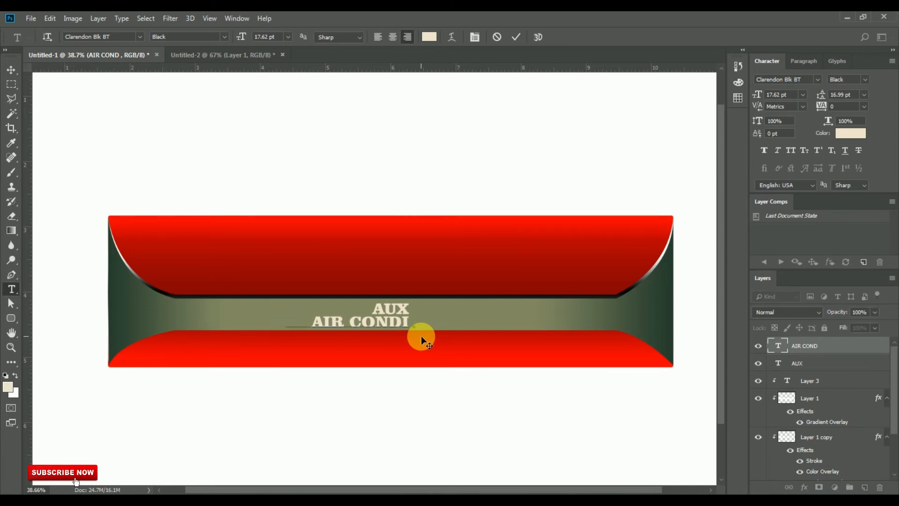
Step: Scale the AIR CONDITIONER text down to about 9.06 pt and center it beneath AUX
{"action": "left_click", "coordinate": [12, 70]}
{"action": "left_click_drag", "start_coordinate": [309, 320], "coordinate": [381, 317]}
{"action": "left_click_drag", "start_coordinate": [475, 315], "coordinate": [433, 321]}
{"action": "key", "text": "Return"}
{"action": "left_click", "coordinate": [129, 37]}
Step: Add a Gradient Overlay effect to the AIR CONDITIONER text layer, leaving Stroke turned off
{"action": "left_click", "coordinate": [400, 305]}
{"action": "left_click", "coordinate": [784, 381]}
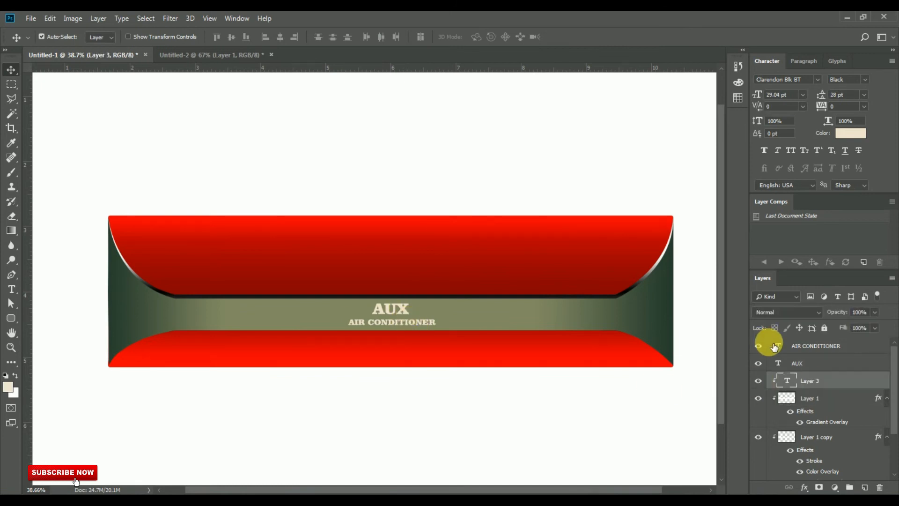
{"action": "left_click", "coordinate": [380, 297]}
{"action": "left_click", "coordinate": [387, 307]}
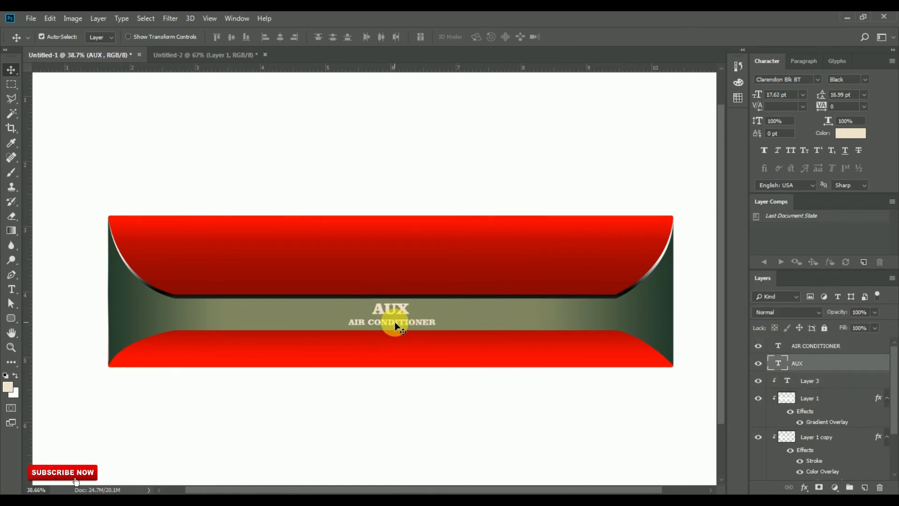
{"action": "left_click", "coordinate": [393, 322]}
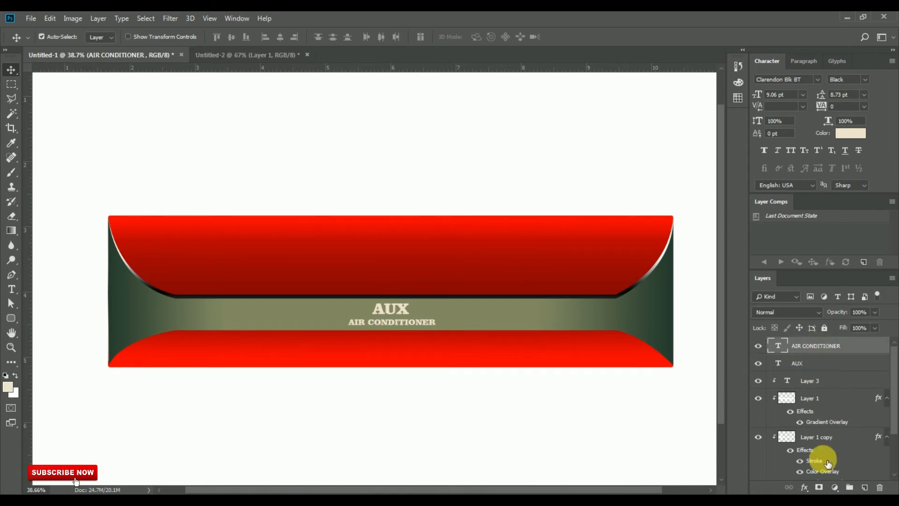
{"action": "left_click", "coordinate": [806, 488]}
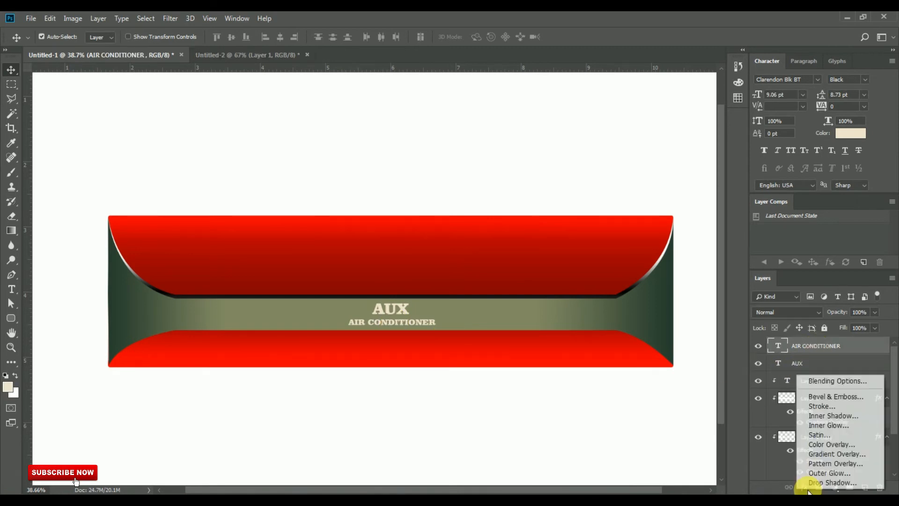
{"action": "left_click", "coordinate": [827, 454]}
{"action": "left_click_drag", "start_coordinate": [476, 230], "coordinate": [635, 225]}
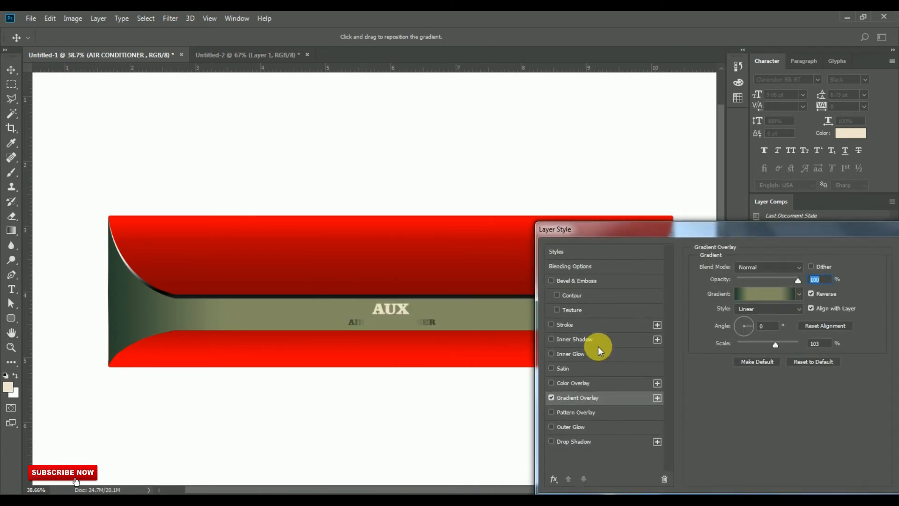
{"action": "left_click", "coordinate": [581, 325]}
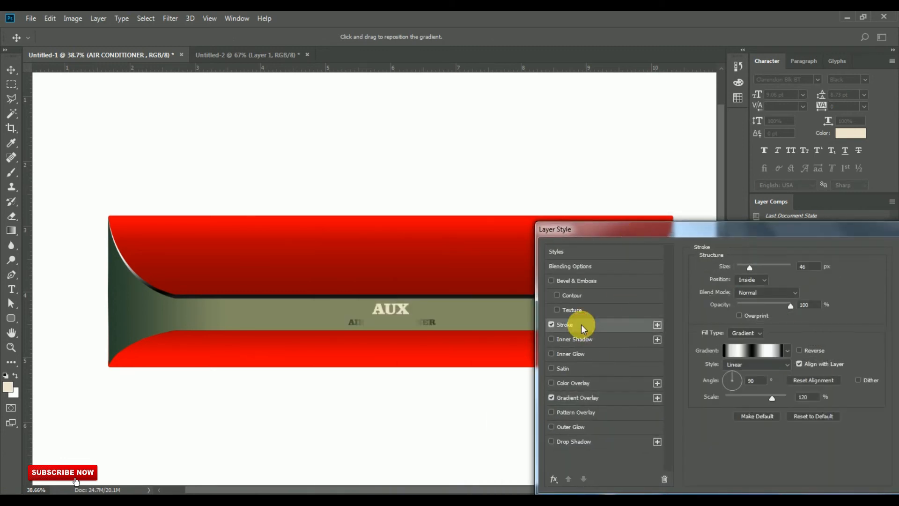
{"action": "left_click", "coordinate": [552, 324]}
{"action": "left_click", "coordinate": [576, 396]}
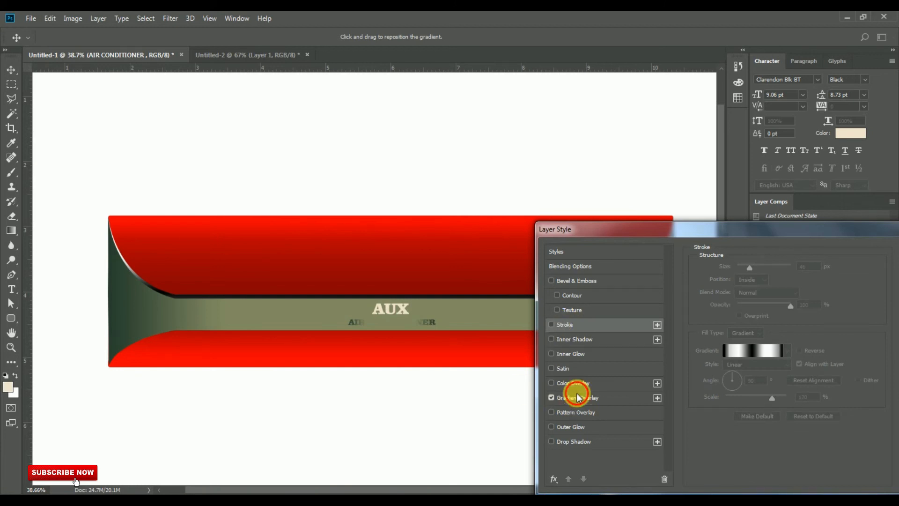
Step: Replace the AIR CONDITIONER overlay's gradient with the white-to-dark-gray preset that has 50% smoothness
{"action": "left_click", "coordinate": [782, 300]}
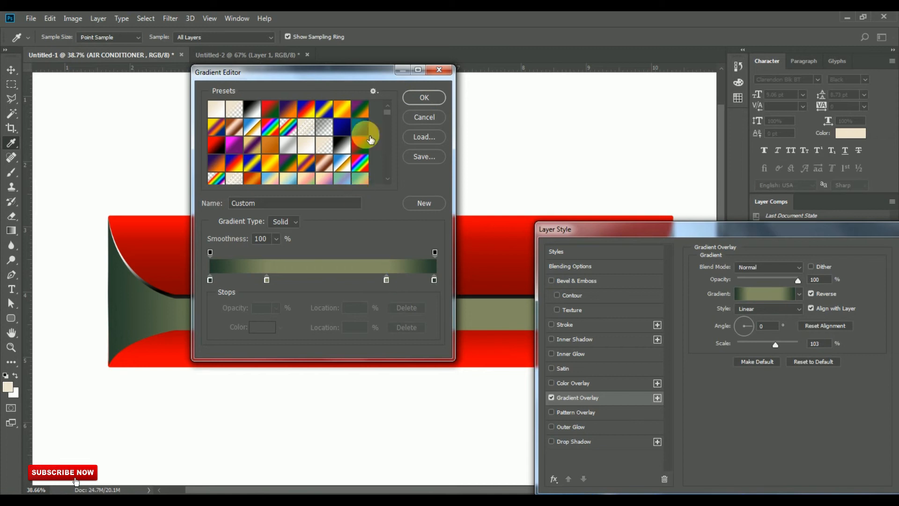
{"action": "left_click_drag", "start_coordinate": [388, 113], "coordinate": [386, 182]}
{"action": "left_click", "coordinate": [346, 129]}
{"action": "left_click_drag", "start_coordinate": [331, 71], "coordinate": [402, 341]}
{"action": "left_click_drag", "start_coordinate": [330, 266], "coordinate": [187, 93]}
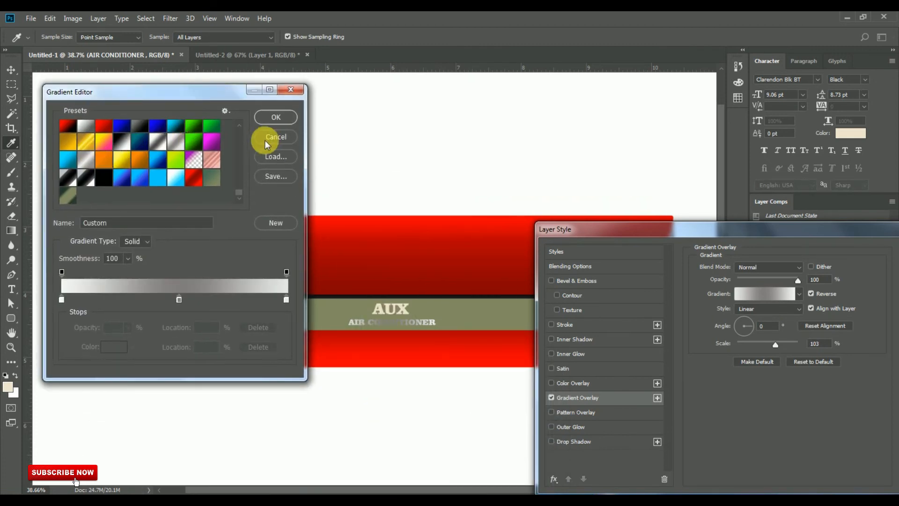
{"action": "scroll", "coordinate": [234, 187], "scroll_direction": "up", "scroll_amount": 3}
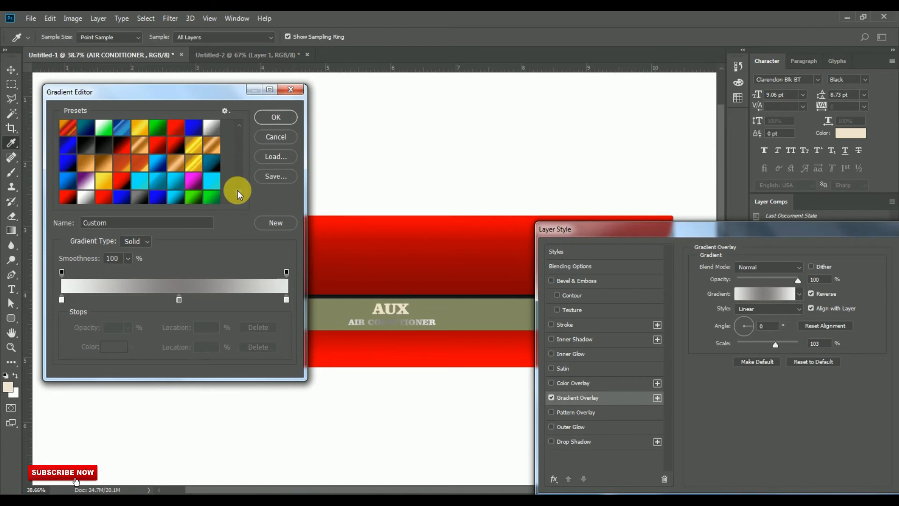
{"action": "scroll", "coordinate": [124, 196], "scroll_direction": "down", "scroll_amount": 3}
{"action": "scroll", "coordinate": [98, 150], "scroll_direction": "up", "scroll_amount": 2}
{"action": "left_click", "coordinate": [94, 146]}
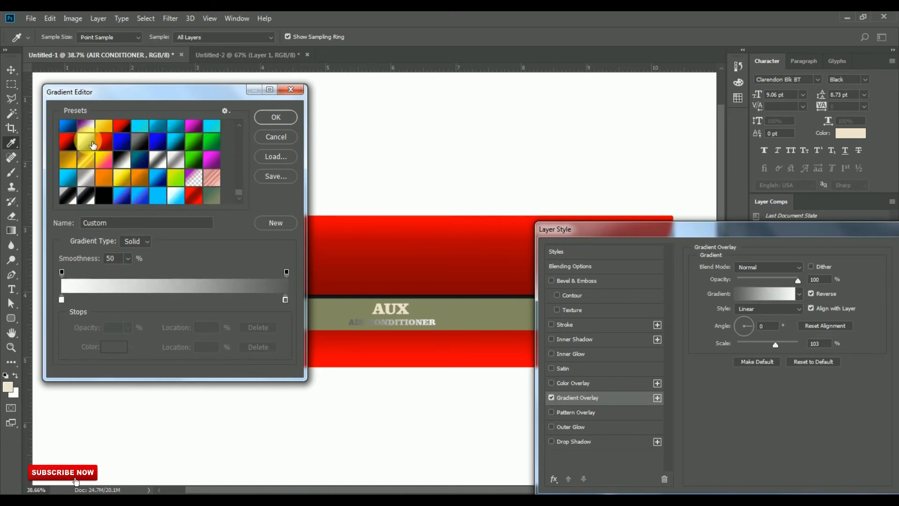
{"action": "left_click", "coordinate": [270, 123]}
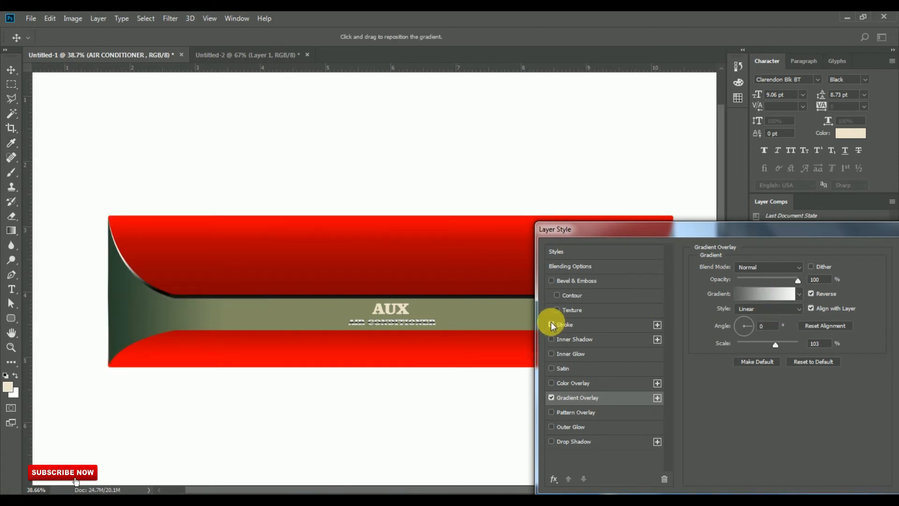
Step: Enable a Stroke on the AIR CONDITIONER text with a solid black Color fill
{"action": "left_click", "coordinate": [622, 323]}
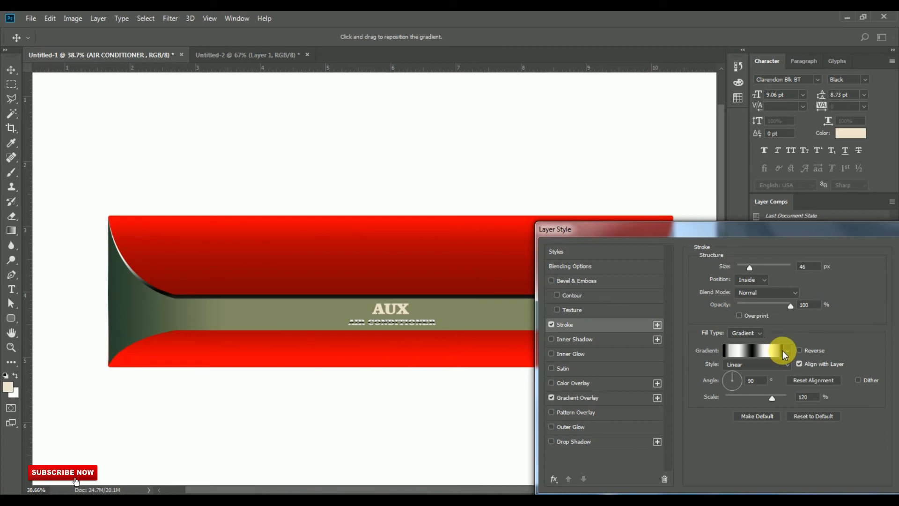
{"action": "left_click", "coordinate": [747, 332]}
{"action": "left_click", "coordinate": [740, 342]}
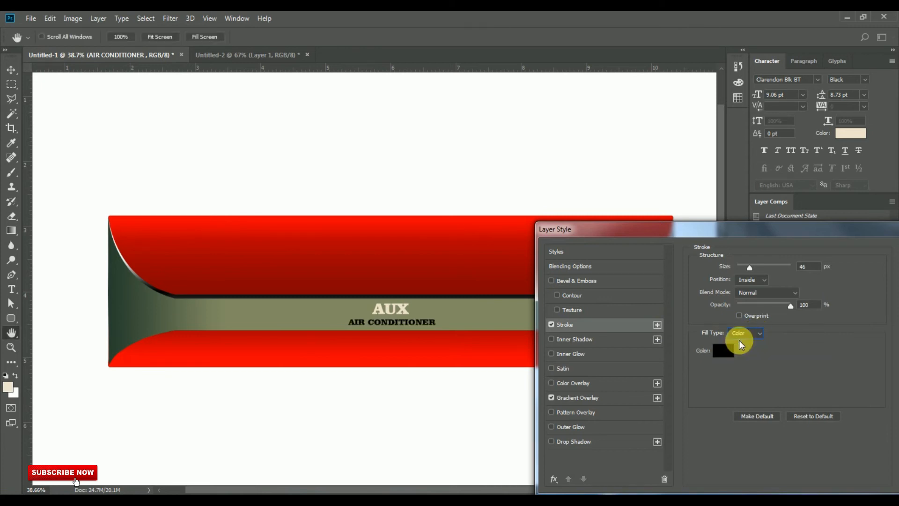
{"action": "left_click", "coordinate": [729, 349]}
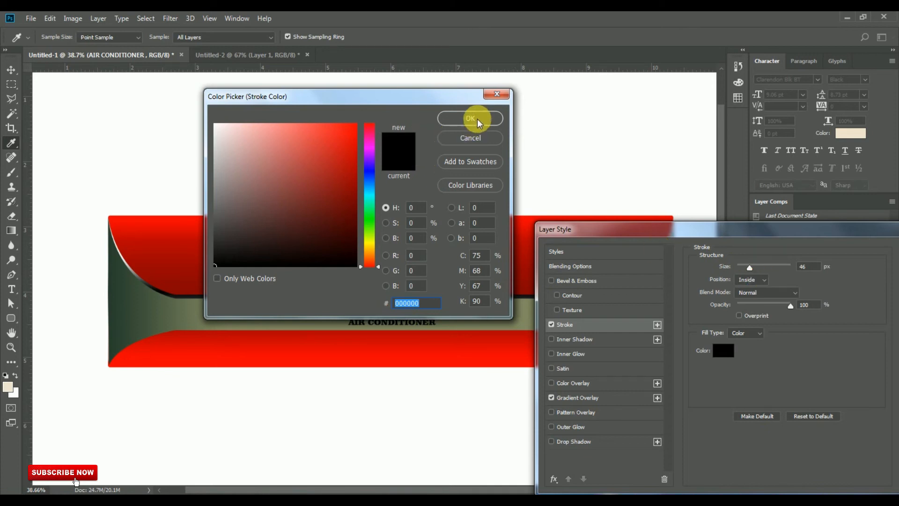
{"action": "left_click", "coordinate": [462, 118]}
Step: Position the AIR CONDITIONER stroke Outside with a size of 3 px and apply the layer style
{"action": "left_click", "coordinate": [751, 279]}
{"action": "left_click", "coordinate": [744, 291]}
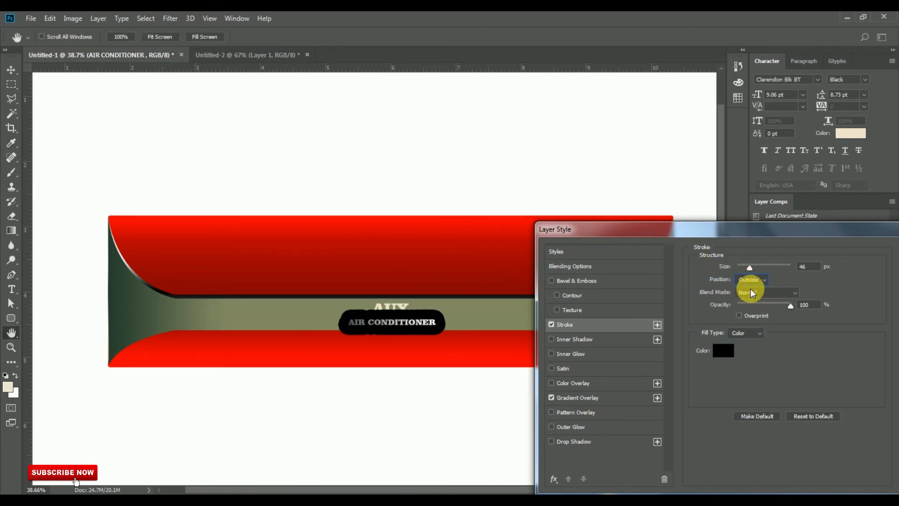
{"action": "left_click_drag", "start_coordinate": [768, 266], "coordinate": [740, 270]}
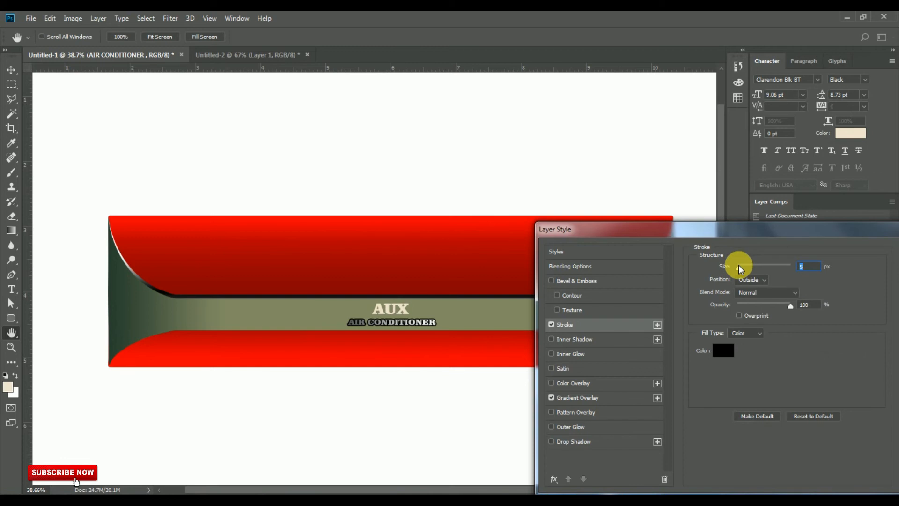
{"action": "left_click_drag", "start_coordinate": [616, 228], "coordinate": [339, 223]}
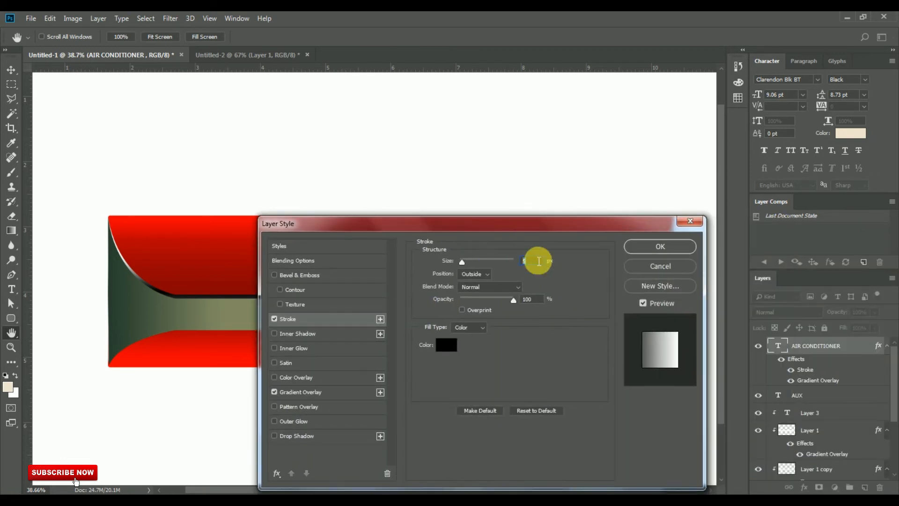
{"action": "type", "text": "3"}
{"action": "left_click_drag", "start_coordinate": [529, 225], "coordinate": [740, 253]}
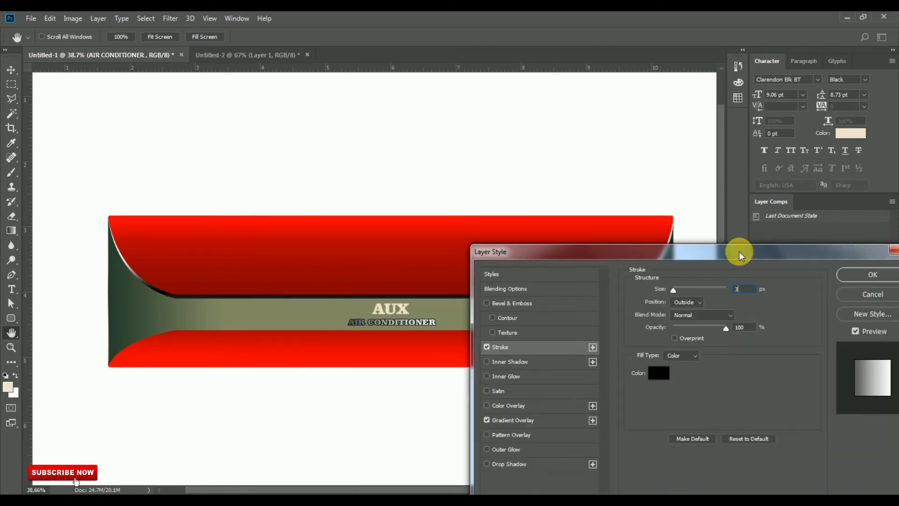
{"action": "left_click", "coordinate": [852, 274]}
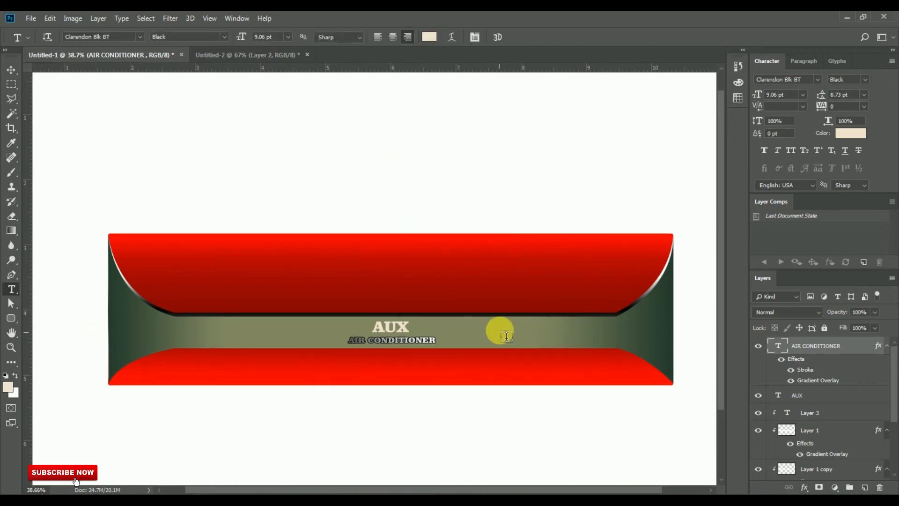
Step: Add the text 23 near the right end of the green band and set it in Times New Roman Regular
{"action": "left_click", "coordinate": [535, 333]}
{"action": "type", "text": "23"}
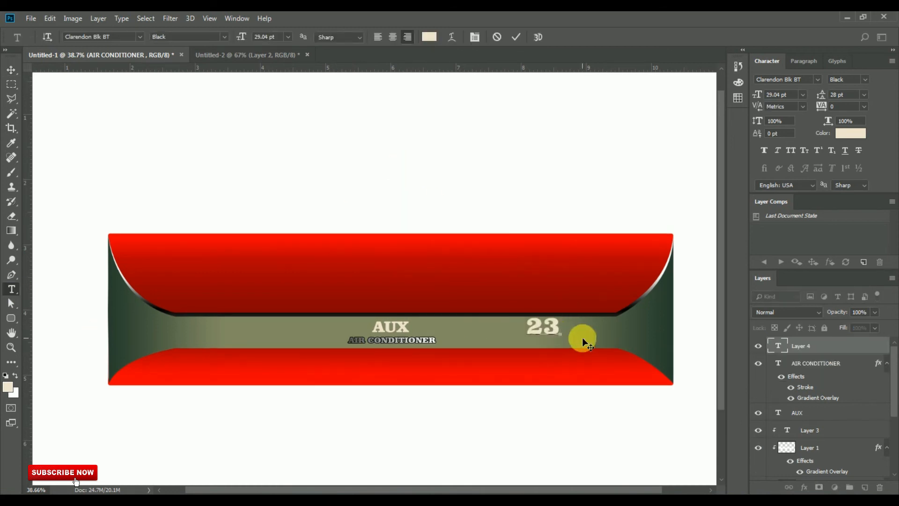
{"action": "left_click", "coordinate": [12, 70]}
{"action": "double_click", "coordinate": [562, 333]}
{"action": "left_click", "coordinate": [140, 37]}
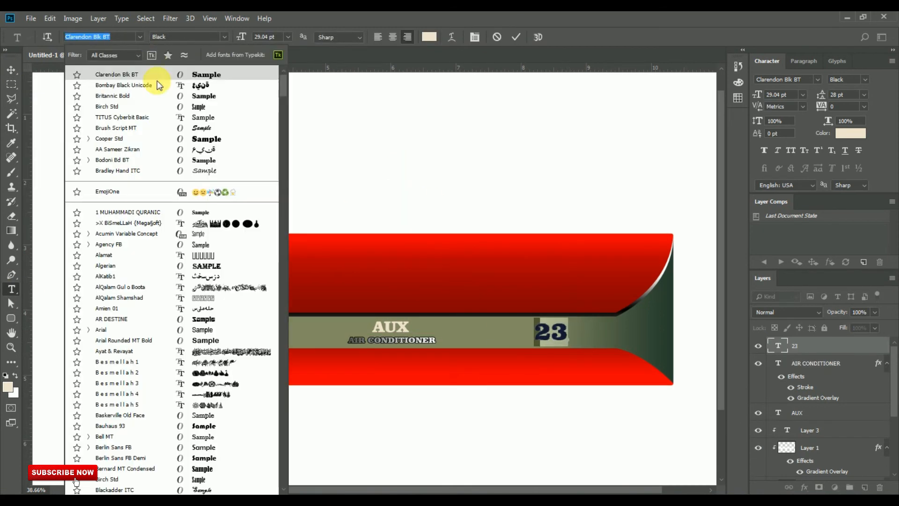
{"action": "type", "text": "TIME"}
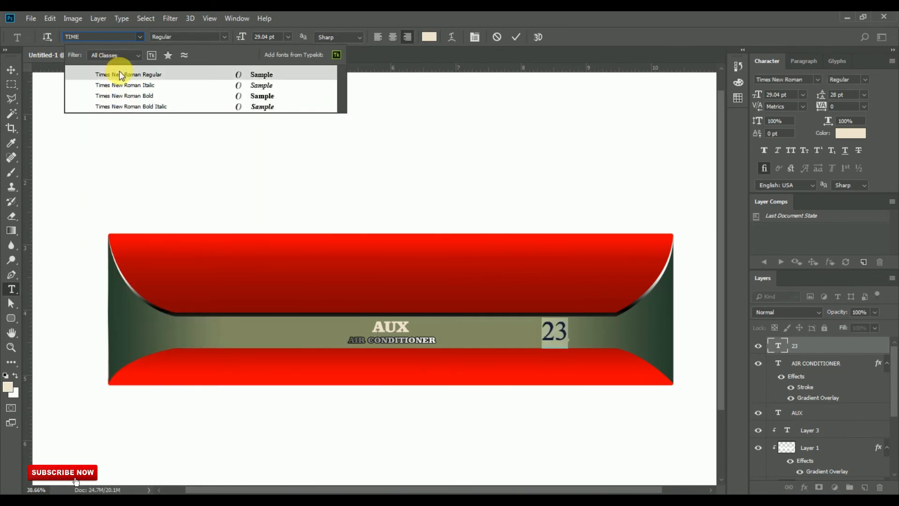
{"action": "left_click", "coordinate": [127, 75]}
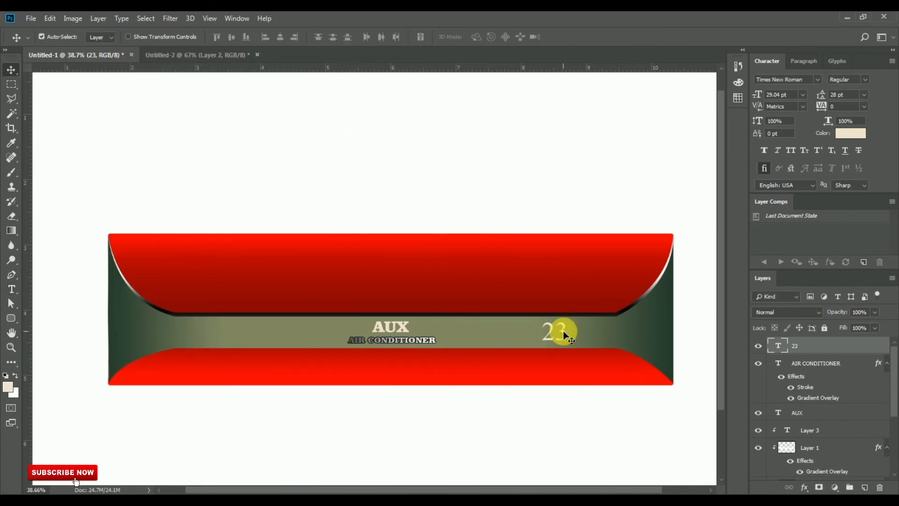
Step: Add a letter O as a degree sign, scaled down and raised at the upper right of the 23
{"action": "type", "text": "o"}
{"action": "left_click", "coordinate": [11, 70]}
{"action": "left_click_drag", "start_coordinate": [573, 315], "coordinate": [583, 326]}
{"action": "scroll", "coordinate": [583, 315], "scroll_direction": "up", "scroll_amount": 3}
{"action": "left_click", "coordinate": [128, 37]}
{"action": "left_click", "coordinate": [553, 331]}
{"action": "left_click", "coordinate": [569, 330]}
Step: Add a letter C after the degree sign, scaled down to about 16.78 pt and raised beside it
{"action": "key", "text": "t"}
{"action": "left_click", "coordinate": [583, 341]}
{"action": "type", "text": "c"}
{"action": "key", "text": "ctrl+Return"}
{"action": "key", "text": "v"}
{"action": "left_click_drag", "start_coordinate": [592, 309], "coordinate": [576, 321]}
{"action": "key", "text": "Return"}
{"action": "left_click", "coordinate": [127, 36]}
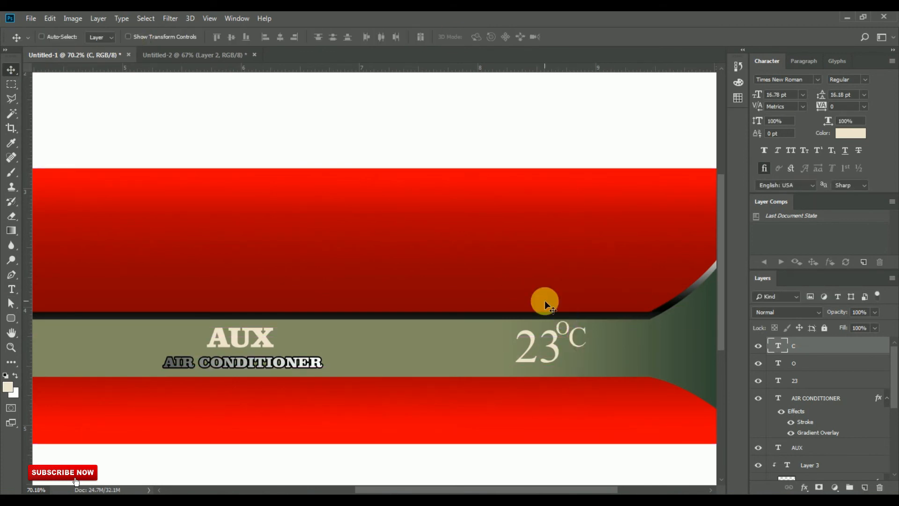
{"action": "key", "text": "ctrl+0"}
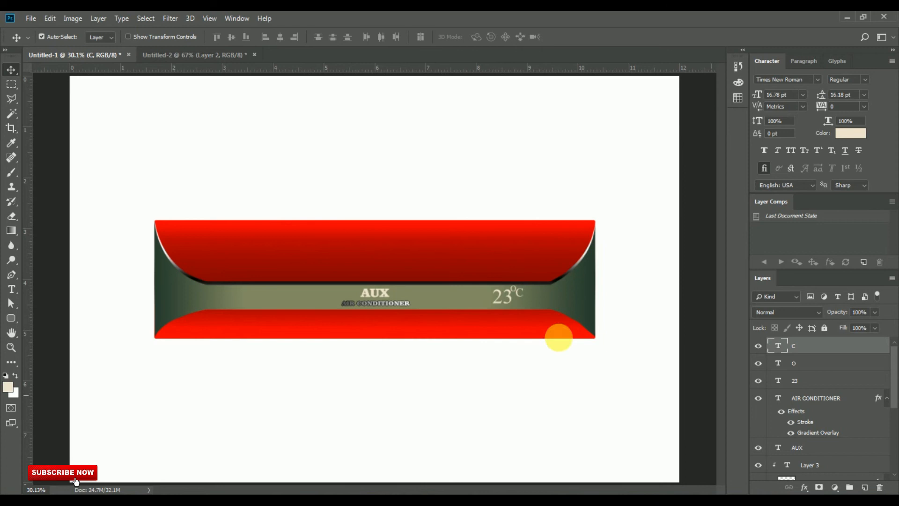
Step: Set the scale of the Rounded Rectangle 1 shape's red gradient fill to 115%
{"action": "left_click", "coordinate": [282, 236]}
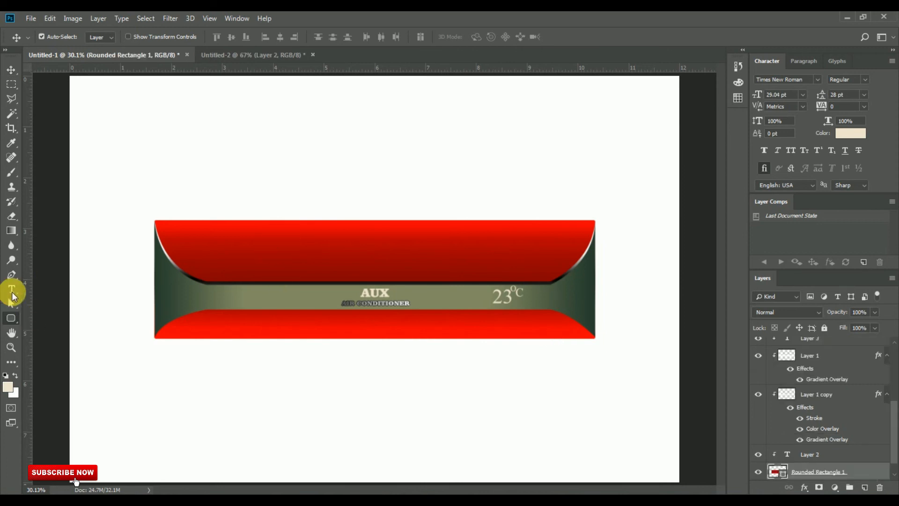
{"action": "left_click", "coordinate": [11, 318]}
{"action": "left_click", "coordinate": [97, 37]}
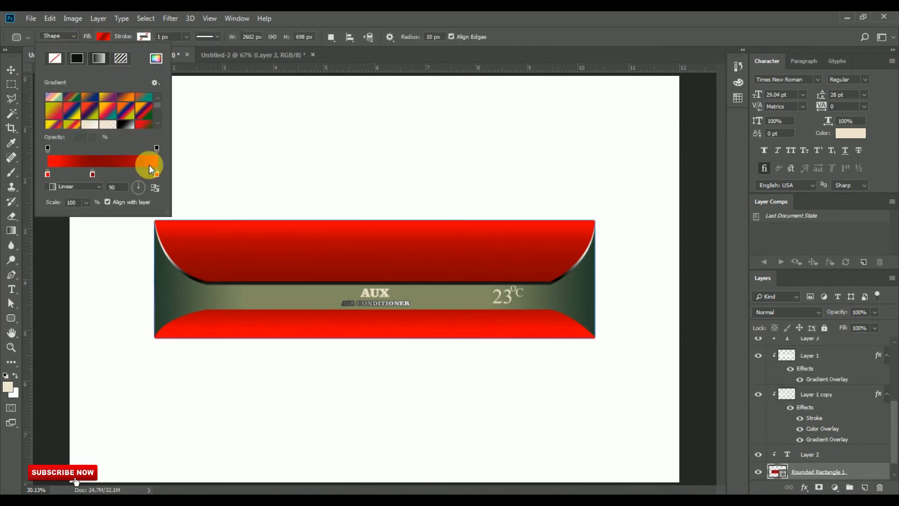
{"action": "left_click", "coordinate": [149, 164]}
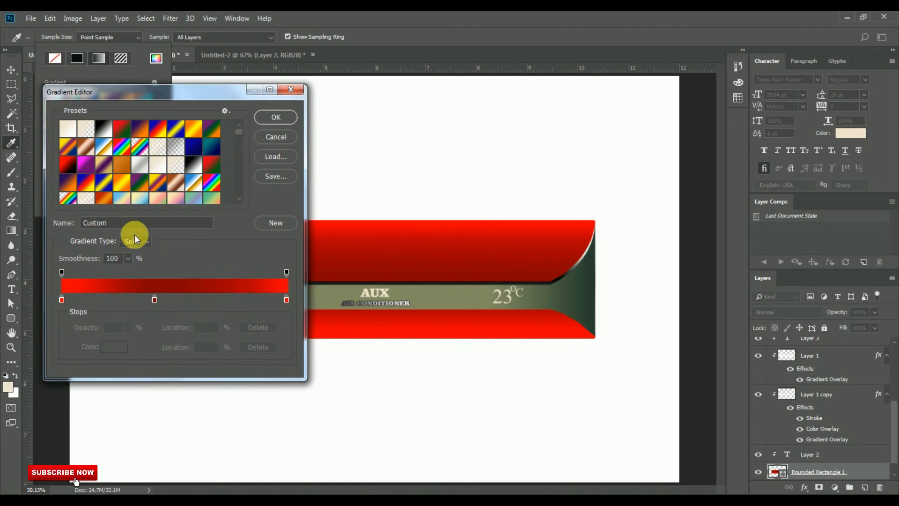
{"action": "left_click", "coordinate": [266, 141]}
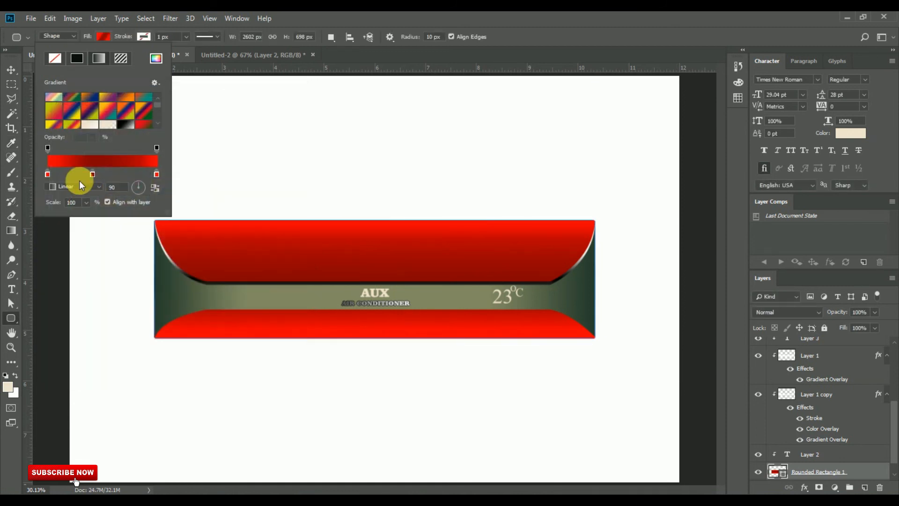
{"action": "left_click_drag", "start_coordinate": [92, 212], "coordinate": [88, 213]}
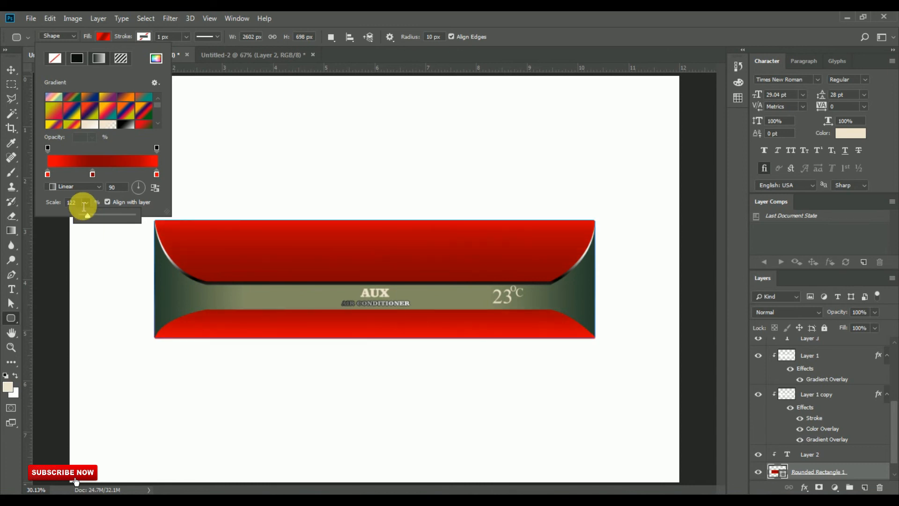
{"action": "left_click", "coordinate": [82, 204]}
{"action": "type", "text": "115"}
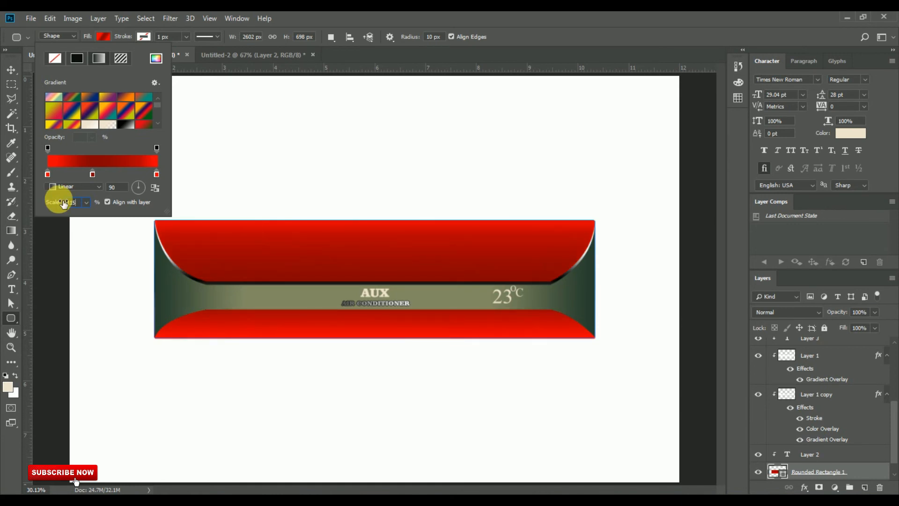
{"action": "key", "text": "Return"}
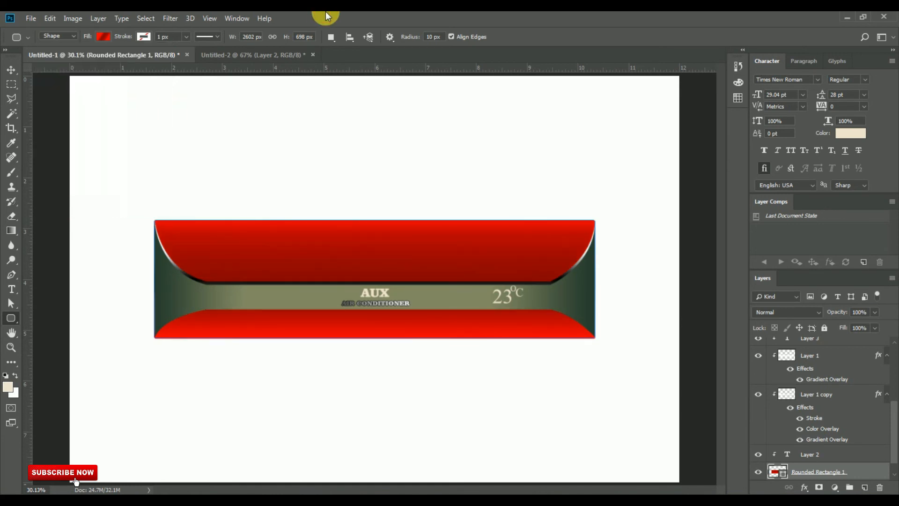
Step: Show the finished banner graphic in full screen mode with the Move tool active
{"action": "left_click", "coordinate": [11, 70]}
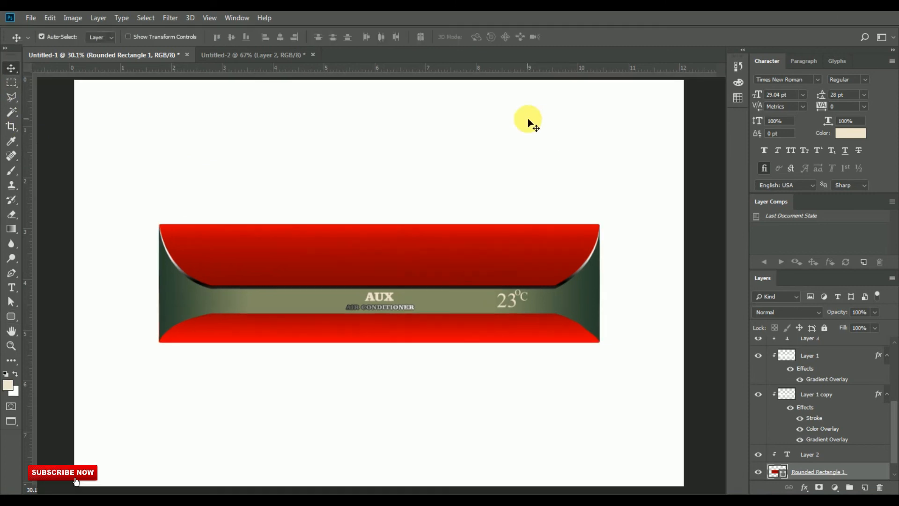
{"action": "key", "text": "f"}
{"action": "key", "text": "f"}
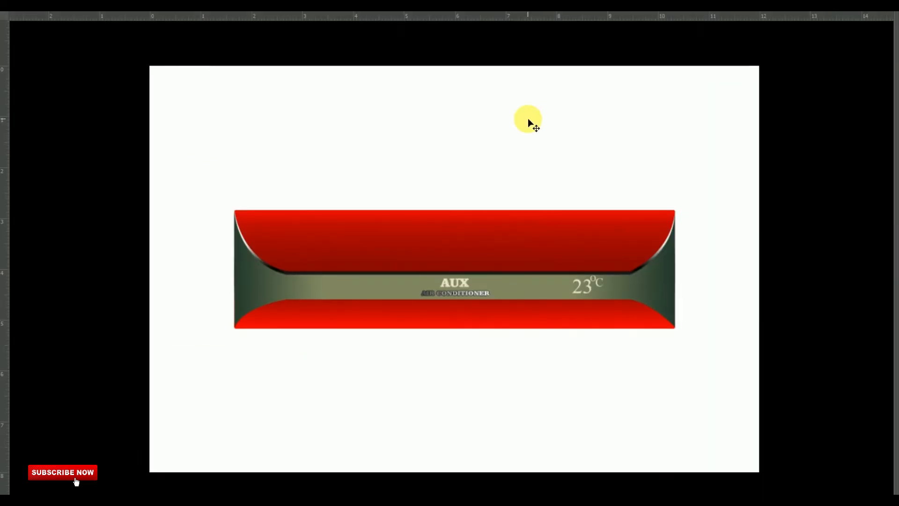
Step: Hide the rulers around the full screen view of the air conditioner graphic
{"action": "key", "text": "ctrl"}
{"action": "key", "text": "ctrl+r"}
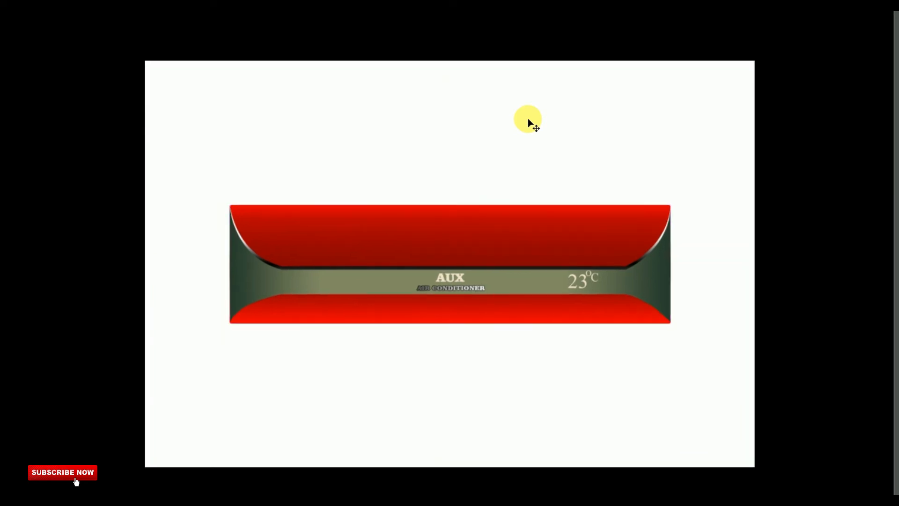
{"action": "key", "text": "ctrl"}
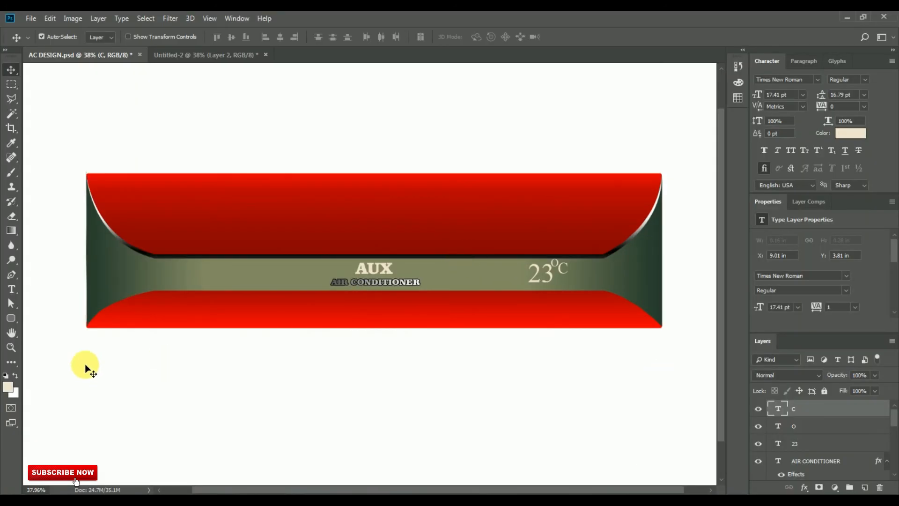
Step: Draw a rounded rectangle about 2066 by 109 px with 10 px corners across the middle of the lower red panel
{"action": "left_click", "coordinate": [11, 318]}
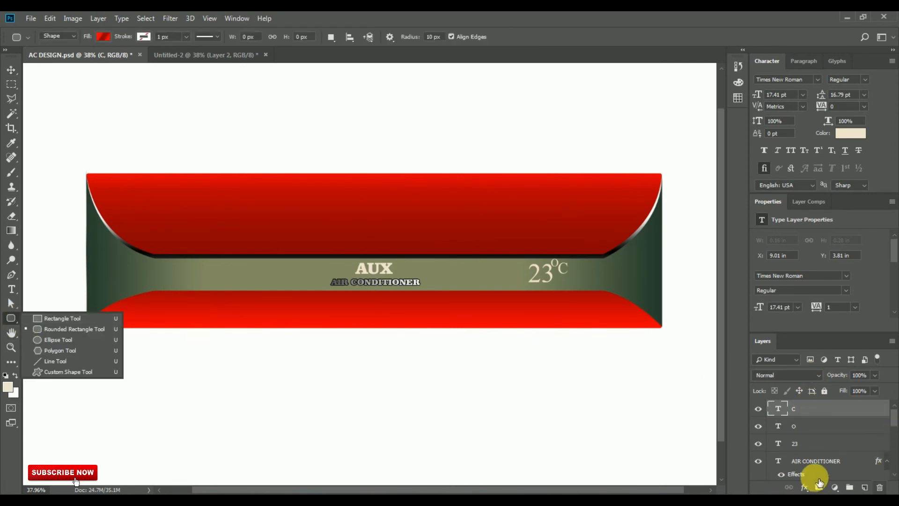
{"action": "left_click", "coordinate": [68, 328]}
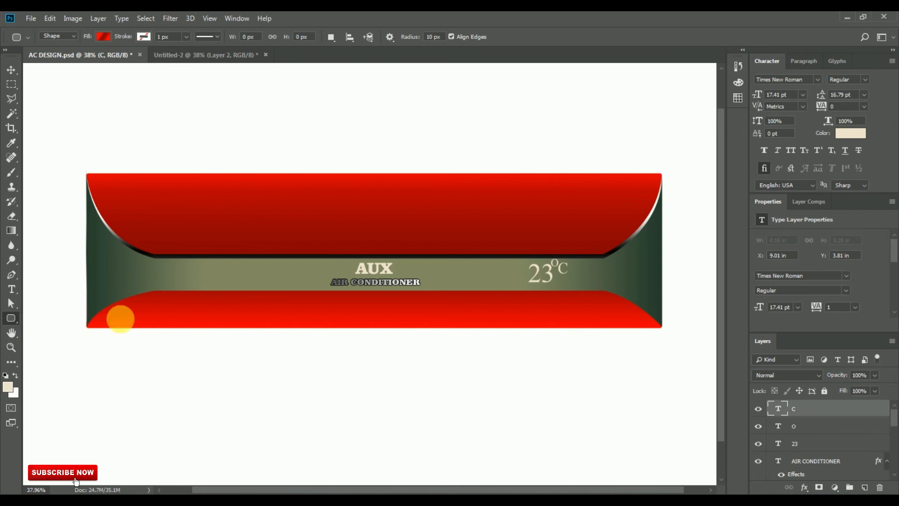
{"action": "left_click_drag", "start_coordinate": [165, 301], "coordinate": [603, 323]}
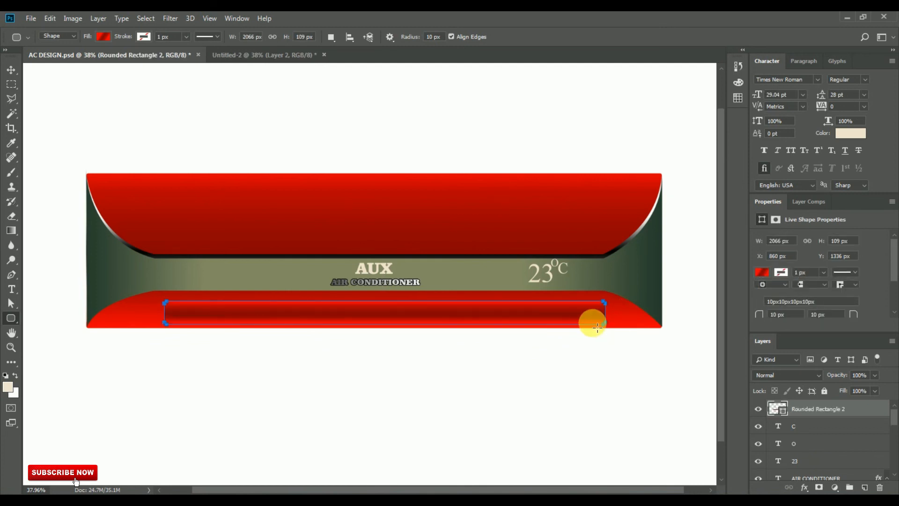
Step: Remove the bright red end stop from the new rectangle's gradient fill and move the dark red stop to location 100%
{"action": "left_click", "coordinate": [103, 36]}
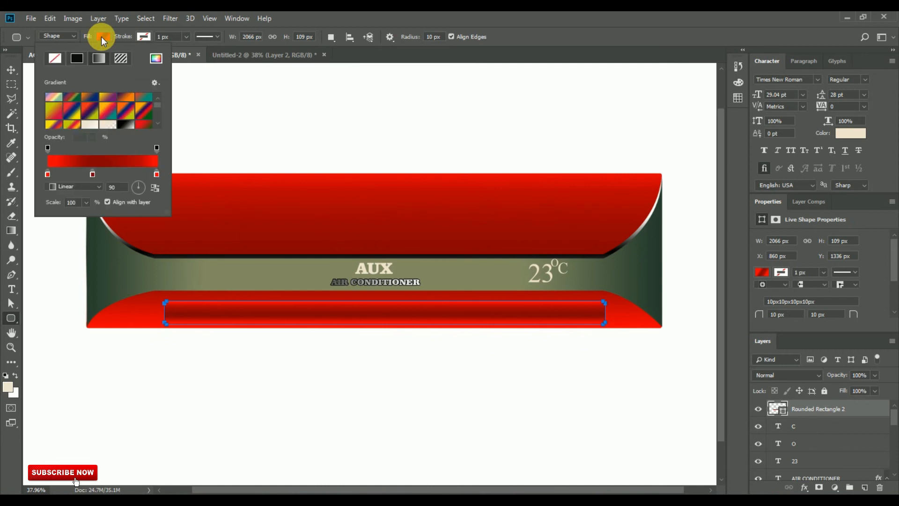
{"action": "left_click", "coordinate": [115, 160]}
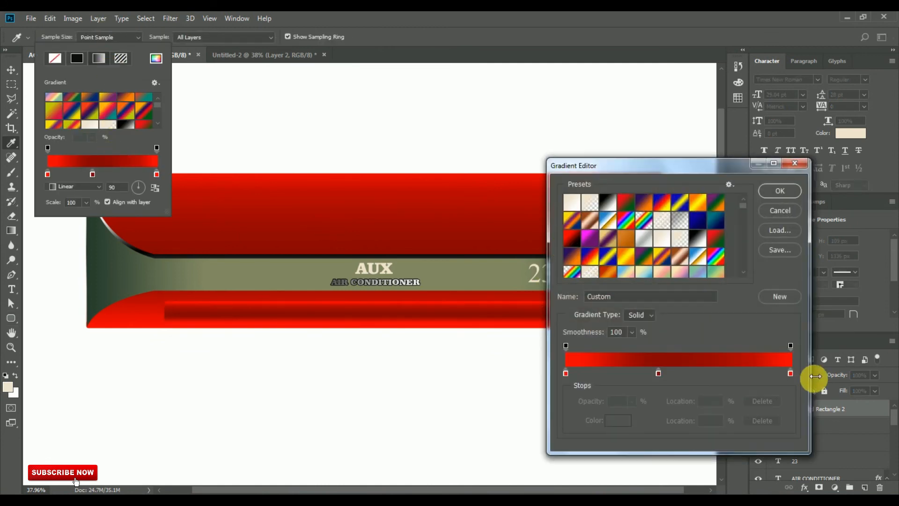
{"action": "left_click", "coordinate": [791, 373]}
{"action": "left_click", "coordinate": [772, 417]}
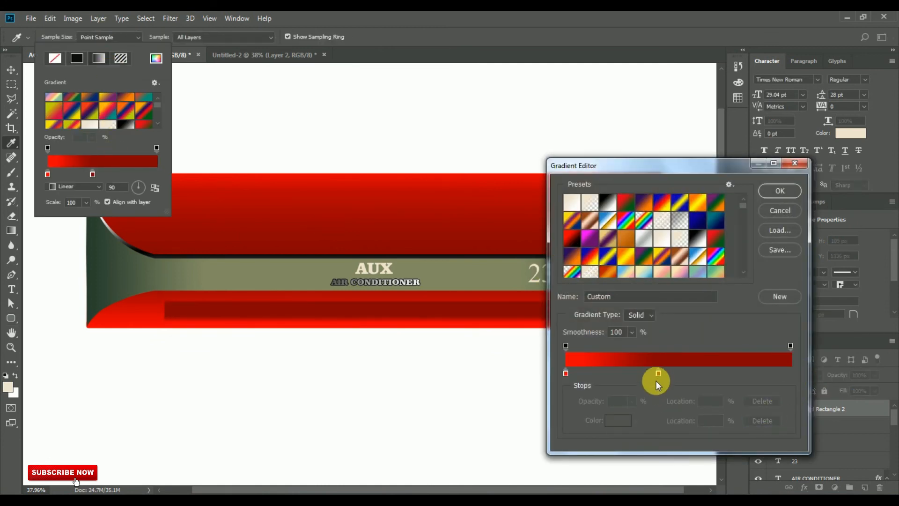
{"action": "left_click_drag", "start_coordinate": [657, 373], "coordinate": [764, 373]}
{"action": "left_click", "coordinate": [790, 373]}
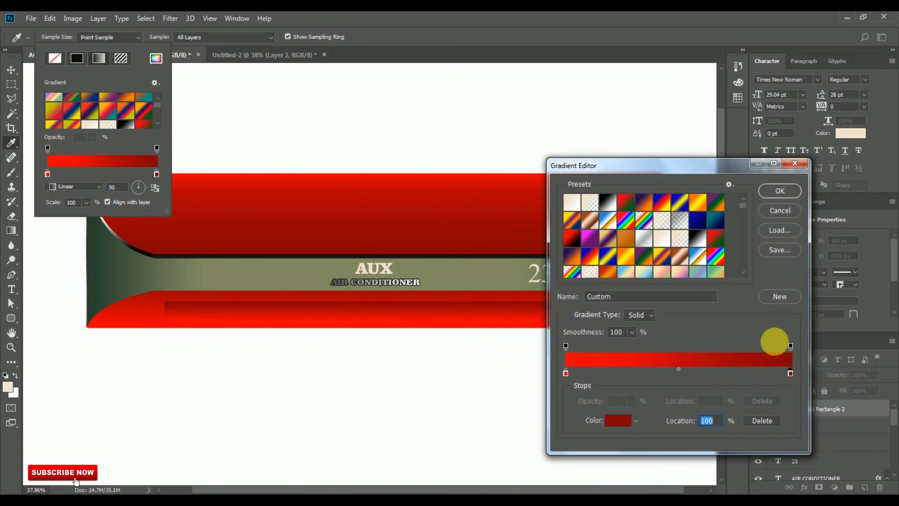
{"action": "left_click", "coordinate": [768, 195]}
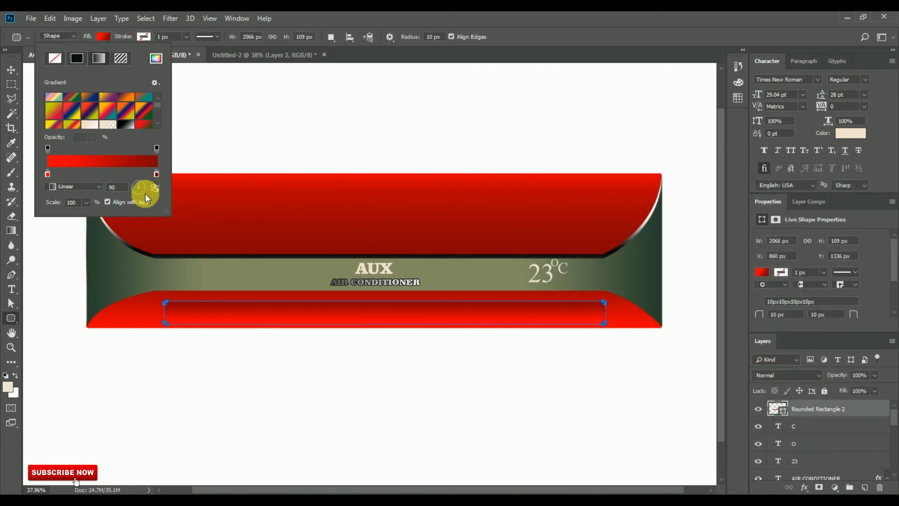
Step: Reverse the gradient fill of the new rounded rectangle and set the gradient scale to 682%
{"action": "left_click", "coordinate": [155, 188]}
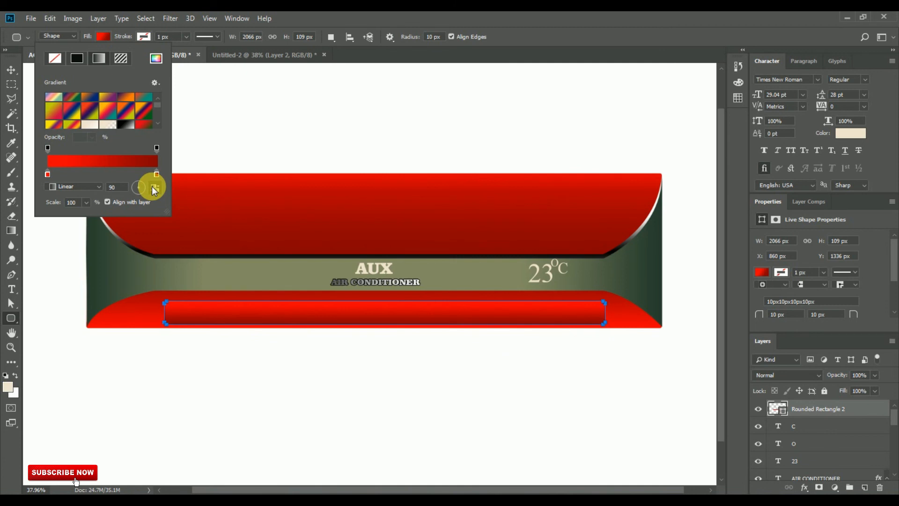
{"action": "left_click", "coordinate": [154, 188]}
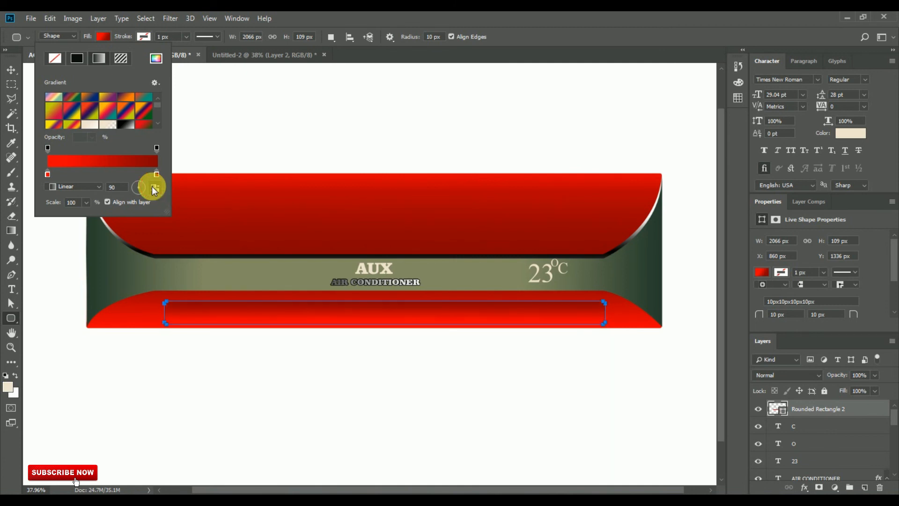
{"action": "left_click", "coordinate": [86, 202]}
{"action": "mouse_move", "coordinate": [86, 212]}
{"action": "left_mouse_down"}
{"action": "mouse_move", "coordinate": [99, 215]}
{"action": "mouse_move", "coordinate": [86, 218]}
{"action": "left_mouse_up"}
{"action": "left_click", "coordinate": [160, 189]}
{"action": "left_click", "coordinate": [159, 187]}
{"action": "left_click", "coordinate": [87, 203]}
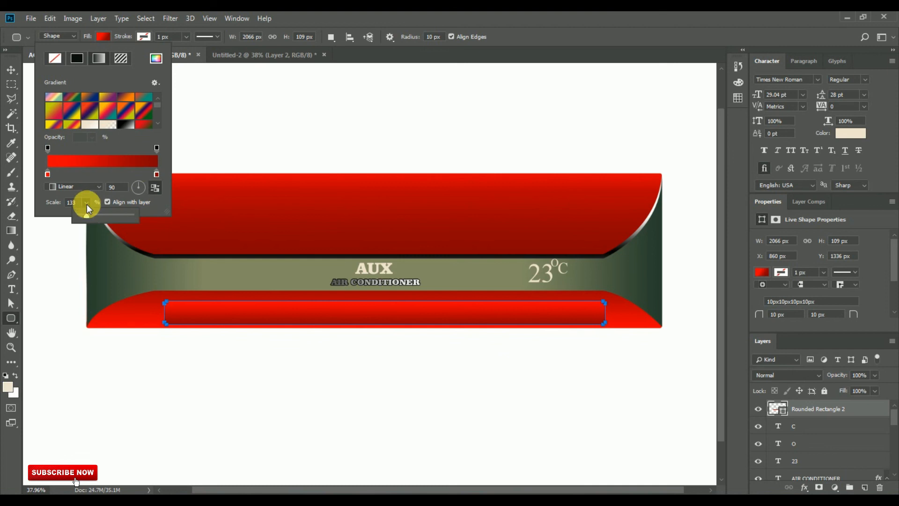
{"action": "left_click_drag", "start_coordinate": [88, 215], "coordinate": [97, 217]}
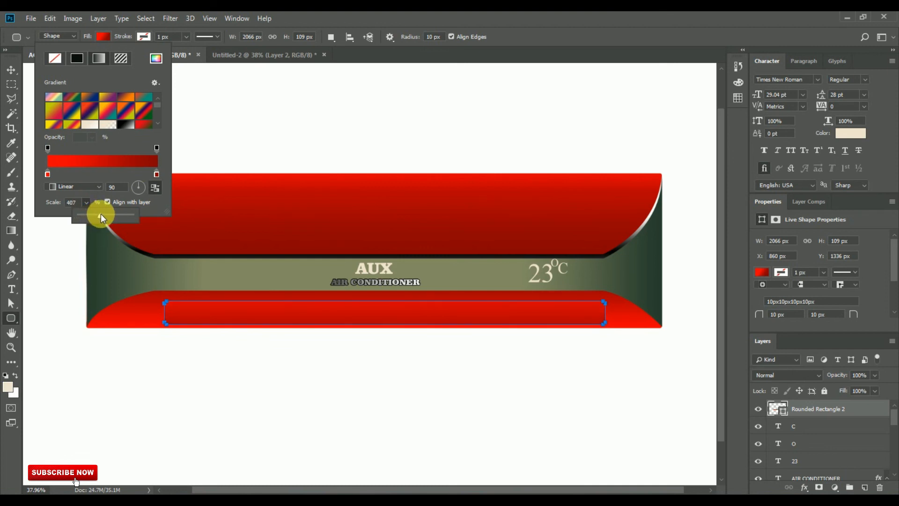
{"action": "left_click", "coordinate": [154, 186]}
{"action": "left_click", "coordinate": [154, 185]}
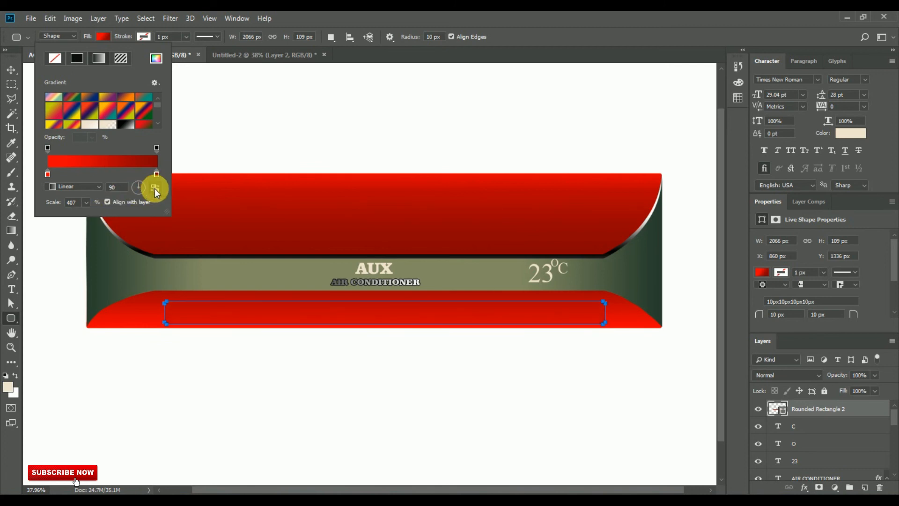
{"action": "left_click", "coordinate": [155, 188]}
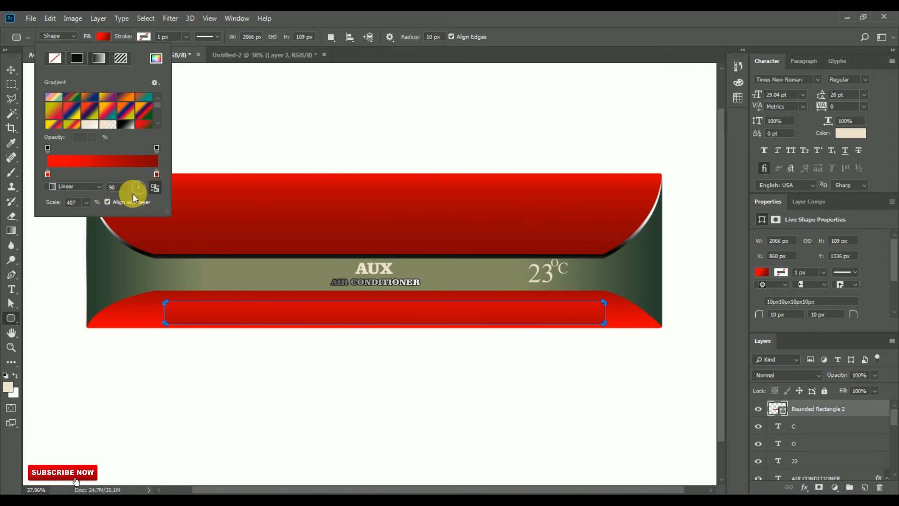
{"action": "left_click_drag", "start_coordinate": [87, 202], "coordinate": [97, 215]}
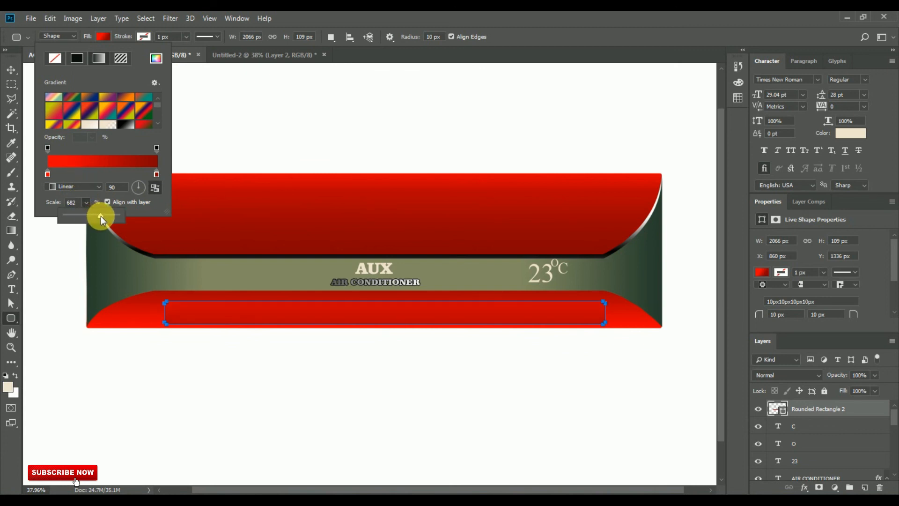
{"action": "left_click", "coordinate": [10, 71]}
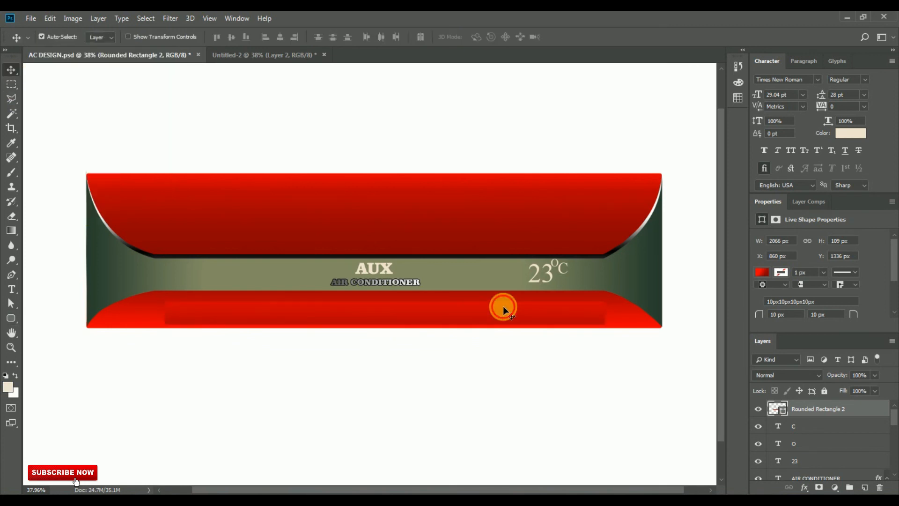
Step: Set both upper corner radii of Rounded Rectangle 2 to 75 px and compare the artwork with the shape hidden and shown
{"action": "scroll", "coordinate": [855, 298], "scroll_direction": "down", "scroll_amount": 1}
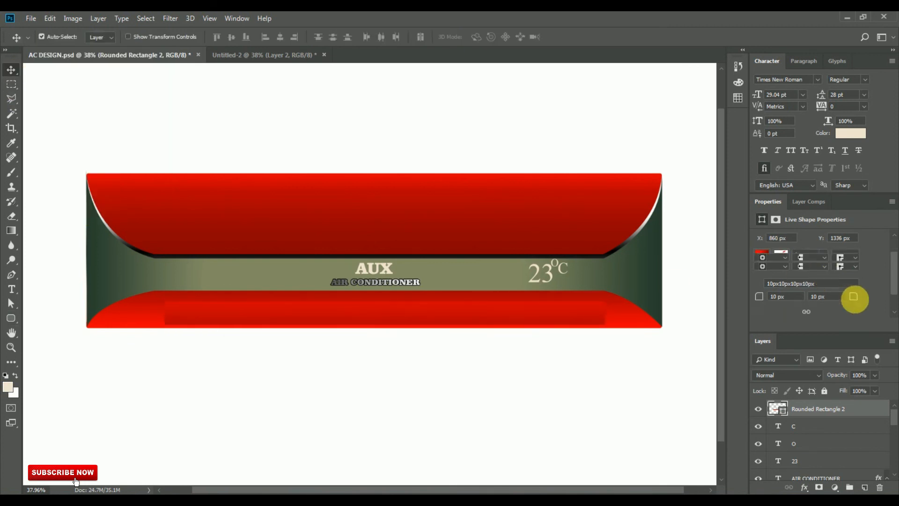
{"action": "scroll", "coordinate": [854, 297], "scroll_direction": "down", "scroll_amount": 2}
{"action": "double_click", "coordinate": [781, 263]}
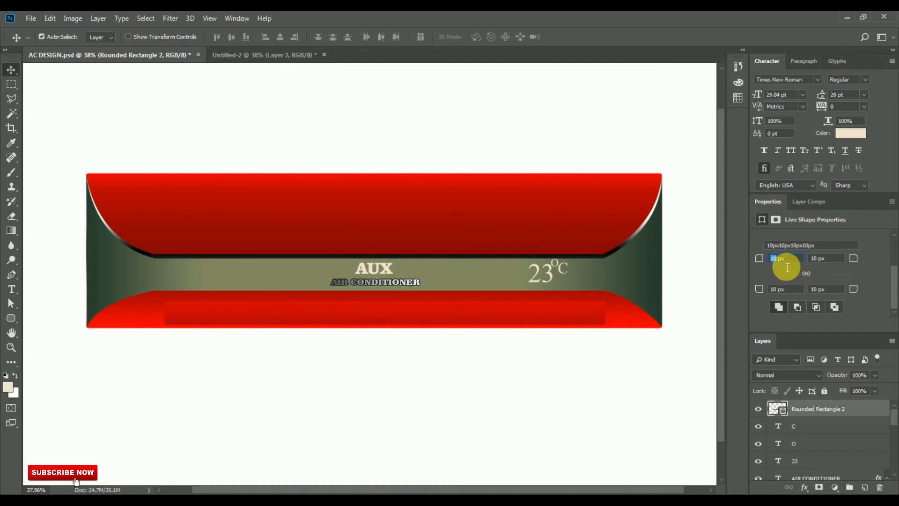
{"action": "type", "text": "75"}
{"action": "left_click", "coordinate": [822, 262]}
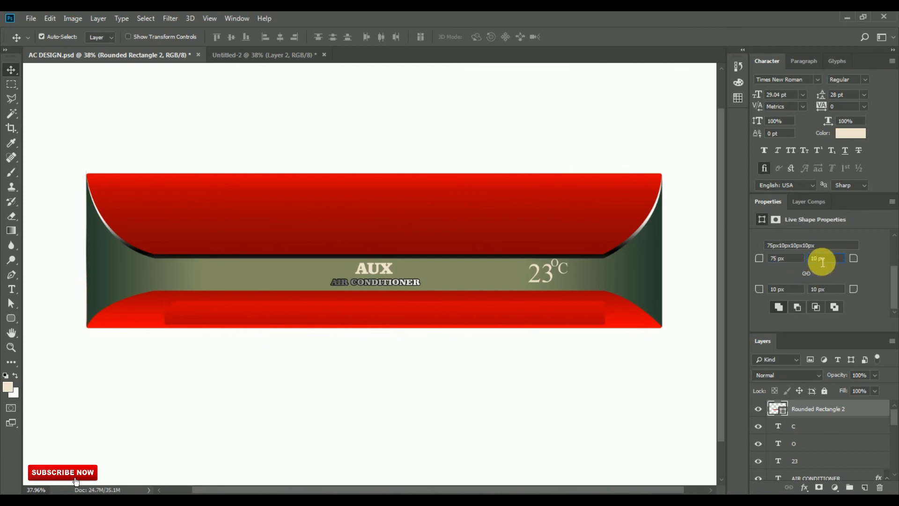
{"action": "double_click", "coordinate": [823, 262]}
{"action": "type", "text": "75px"}
{"action": "left_click", "coordinate": [831, 261]}
{"action": "key", "text": "Return"}
{"action": "left_click", "coordinate": [758, 409]}
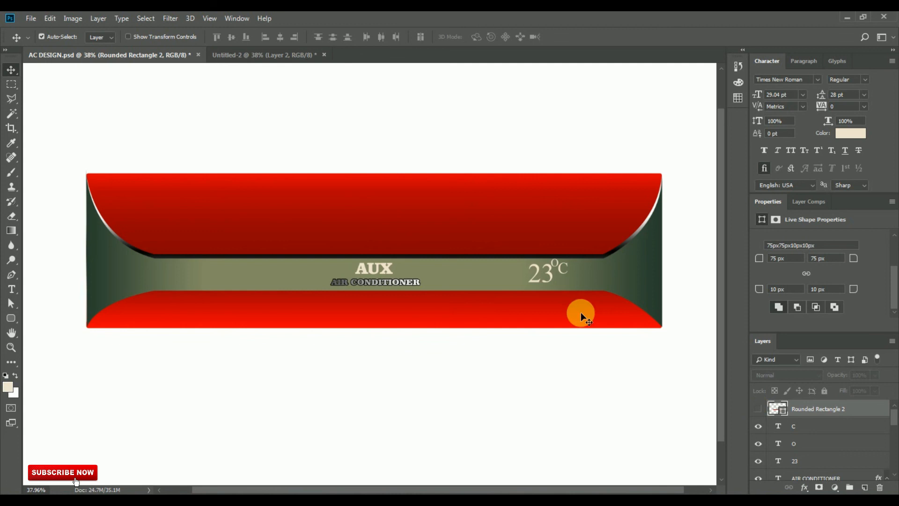
{"action": "left_click", "coordinate": [759, 411]}
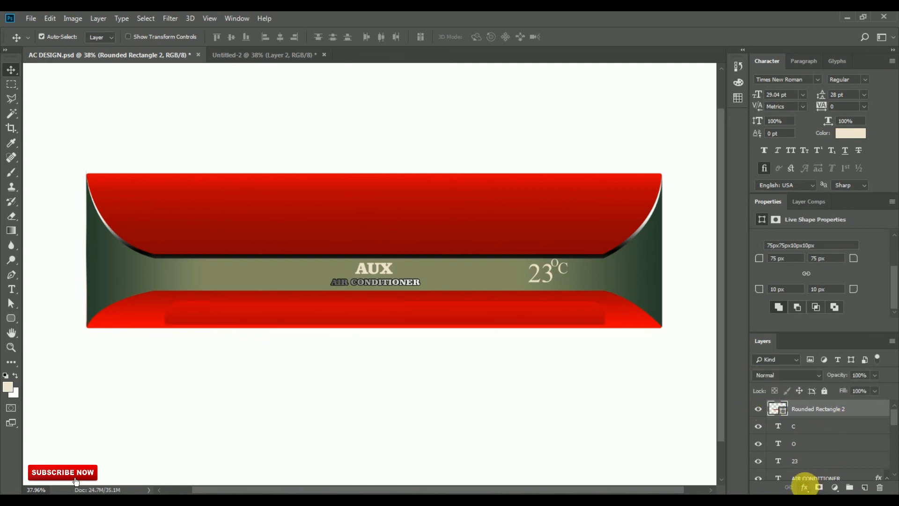
Step: Add a black outside stroke with reduced opacity to Rounded Rectangle 2
{"action": "left_click", "coordinate": [805, 487]}
{"action": "left_click", "coordinate": [823, 402]}
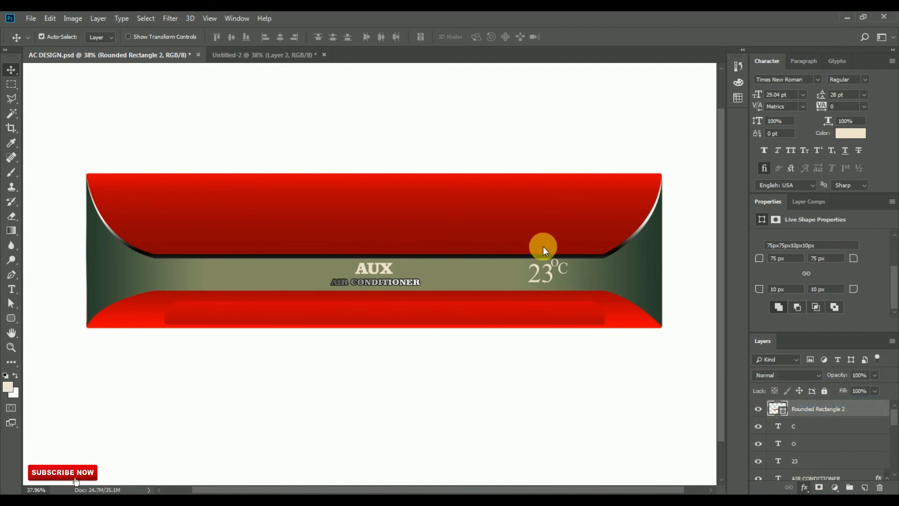
{"action": "left_click_drag", "start_coordinate": [477, 231], "coordinate": [609, 363]}
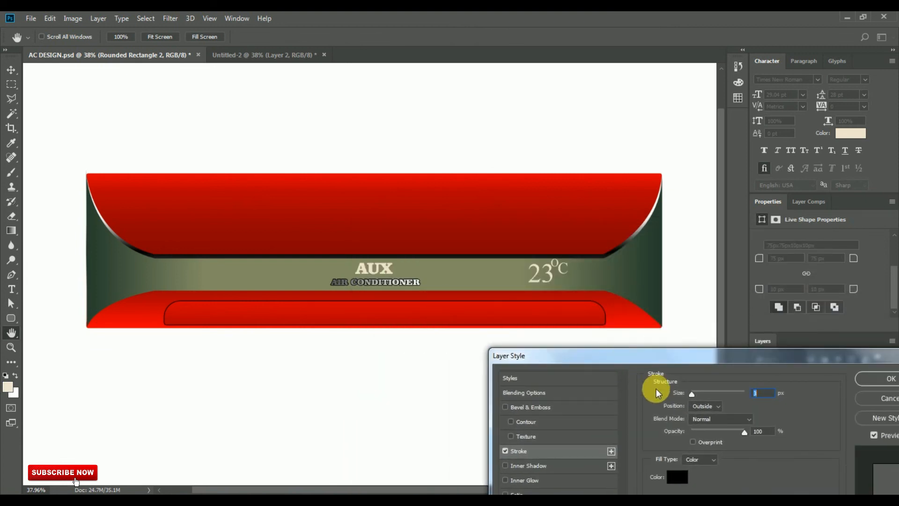
{"action": "mouse_move", "coordinate": [744, 431]}
{"action": "left_mouse_down"}
{"action": "mouse_move", "coordinate": [705, 431]}
{"action": "mouse_move", "coordinate": [714, 432]}
{"action": "left_mouse_up"}
{"action": "left_click", "coordinate": [871, 381]}
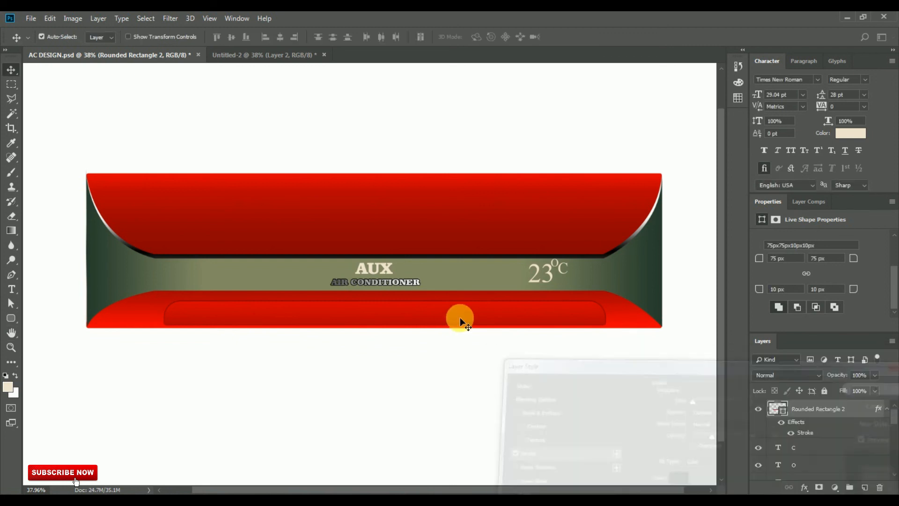
Step: Scale Rounded Rectangle 2 to about 106% and place it centred against the lower edge of the red panel
{"action": "left_click", "coordinate": [128, 37]}
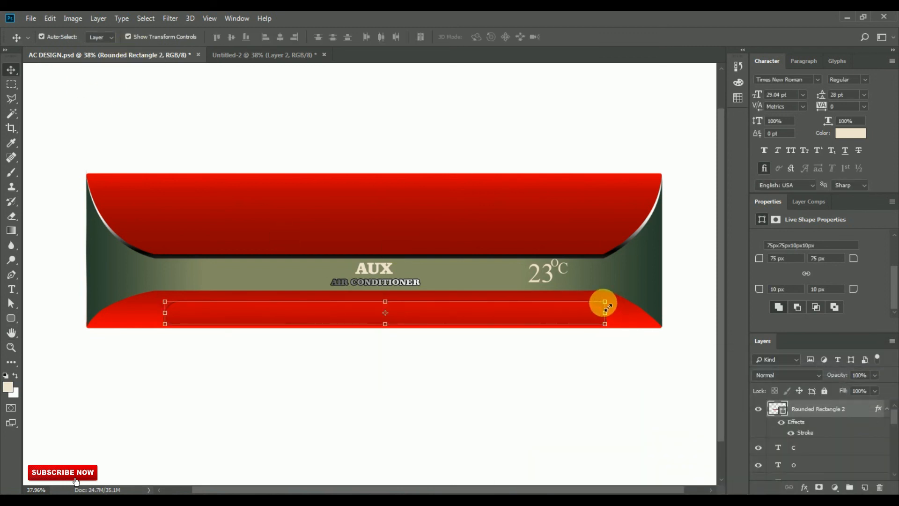
{"action": "left_click_drag", "start_coordinate": [606, 304], "coordinate": [585, 299]}
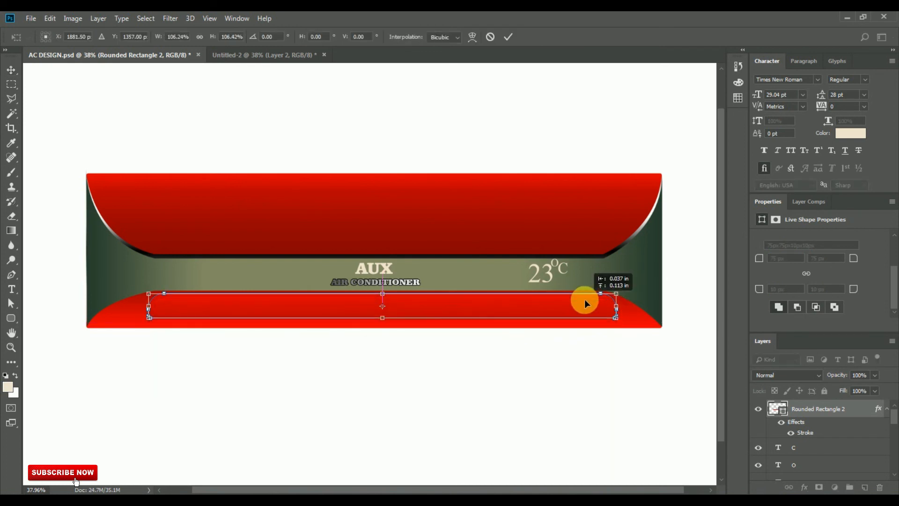
{"action": "left_click_drag", "start_coordinate": [420, 308], "coordinate": [422, 317]}
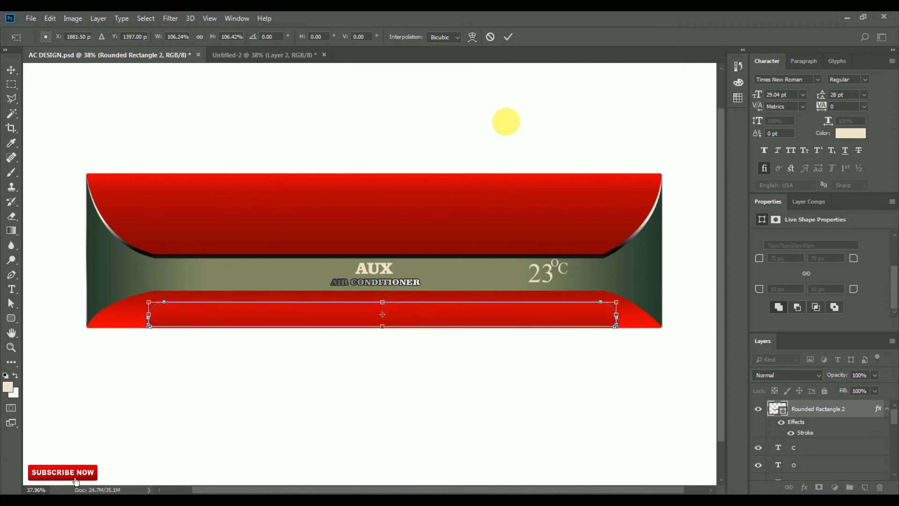
{"action": "left_click", "coordinate": [507, 36]}
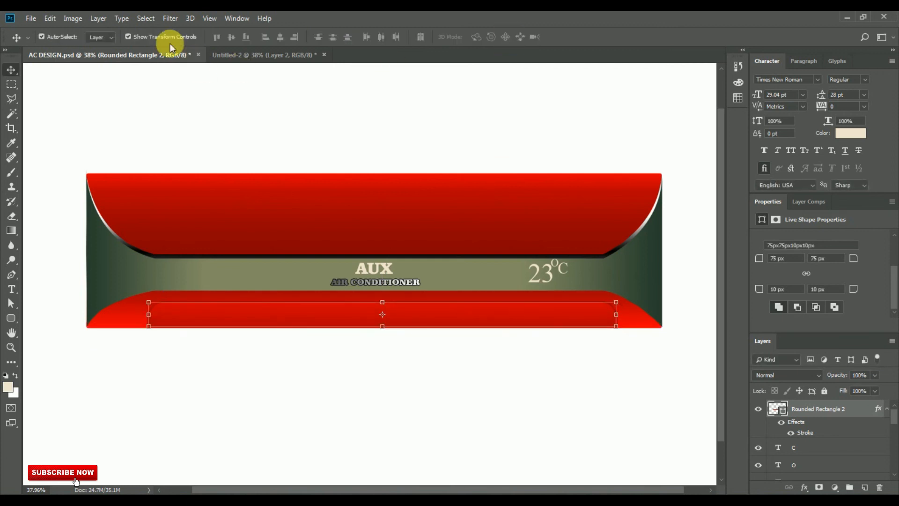
{"action": "left_click", "coordinate": [128, 36]}
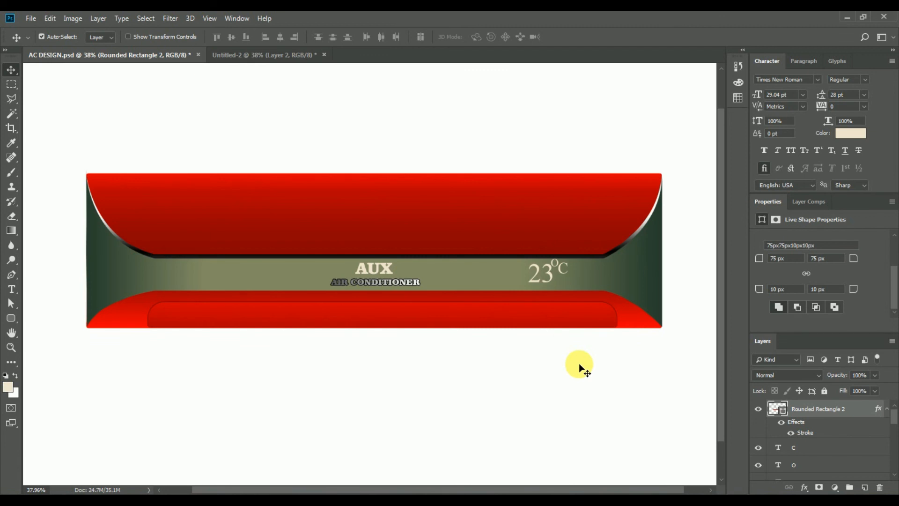
Step: Examine the finished air conditioner graphic close up in full screen mode
{"action": "key", "text": "f"}
{"action": "key", "text": "f"}
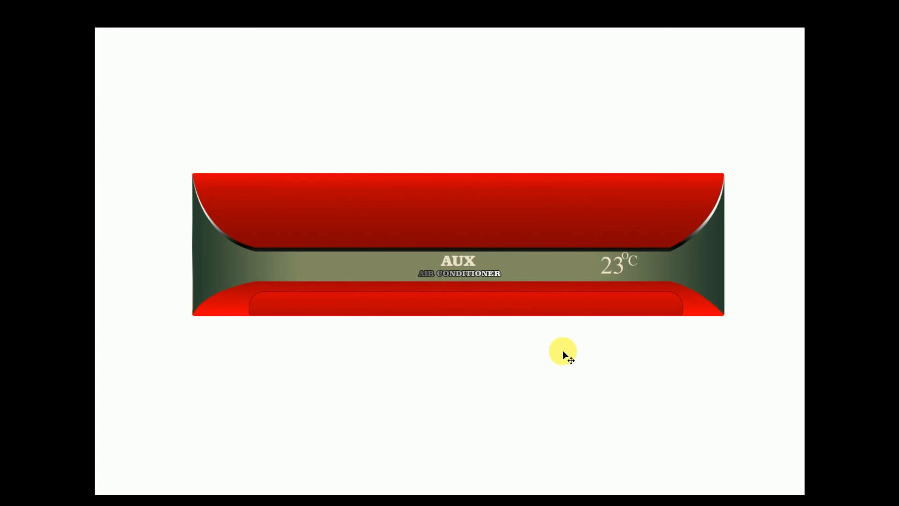
{"action": "scroll", "coordinate": [500, 247], "scroll_direction": "up", "scroll_amount": 3}
{"action": "scroll", "coordinate": [523, 273], "scroll_direction": "down", "scroll_amount": 1}
{"action": "left_click_drag", "start_coordinate": [511, 175], "coordinate": [514, 187]}
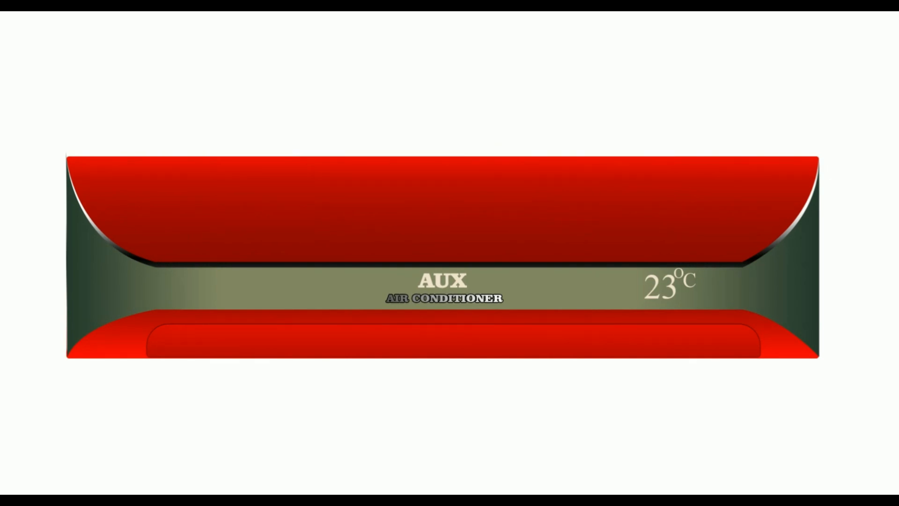